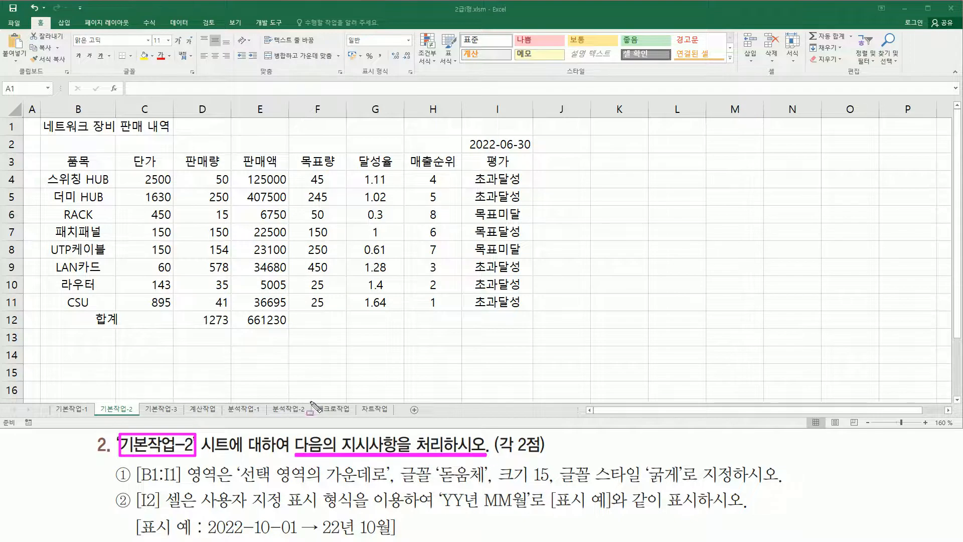
{"action": "mouse_move", "coordinate": [39, 116]}
{"action": "left_mouse_down"}
{"action": "mouse_move", "coordinate": [48, 308]}
{"action": "mouse_move", "coordinate": [307, 355]}
{"action": "mouse_move", "coordinate": [542, 338]}
{"action": "left_mouse_up"}
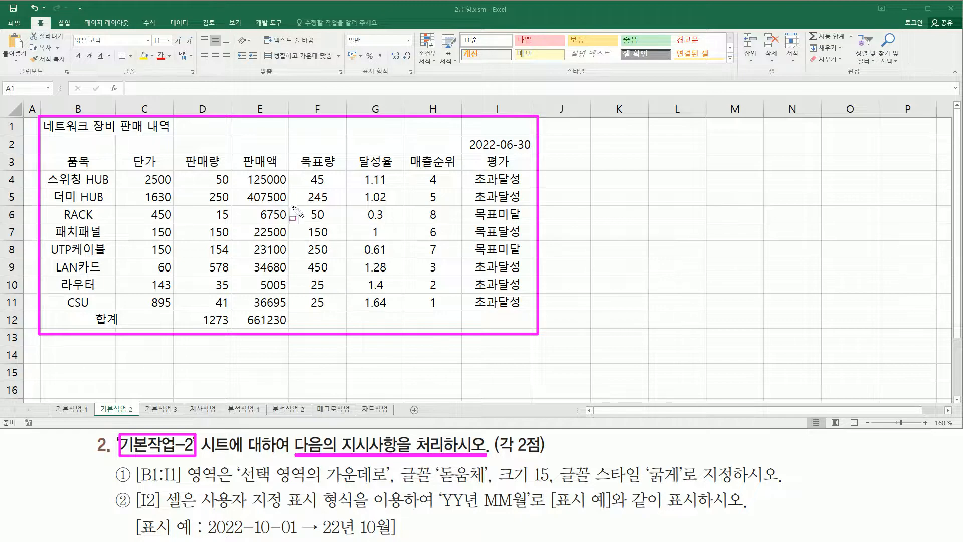
{"action": "key", "text": "Escape"}
{"action": "key", "text": "ctrl+2"}
{"action": "left_click_drag", "start_coordinate": [137, 485], "coordinate": [223, 485]}
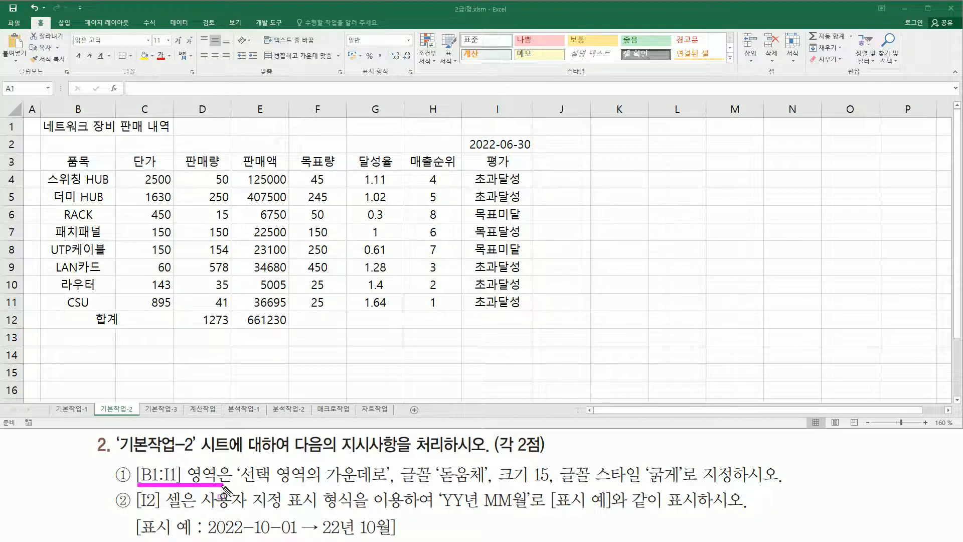
{"action": "mouse_move", "coordinate": [45, 122]}
{"action": "left_mouse_down"}
{"action": "mouse_move", "coordinate": [101, 135]}
{"action": "mouse_move", "coordinate": [532, 135]}
{"action": "left_mouse_up"}
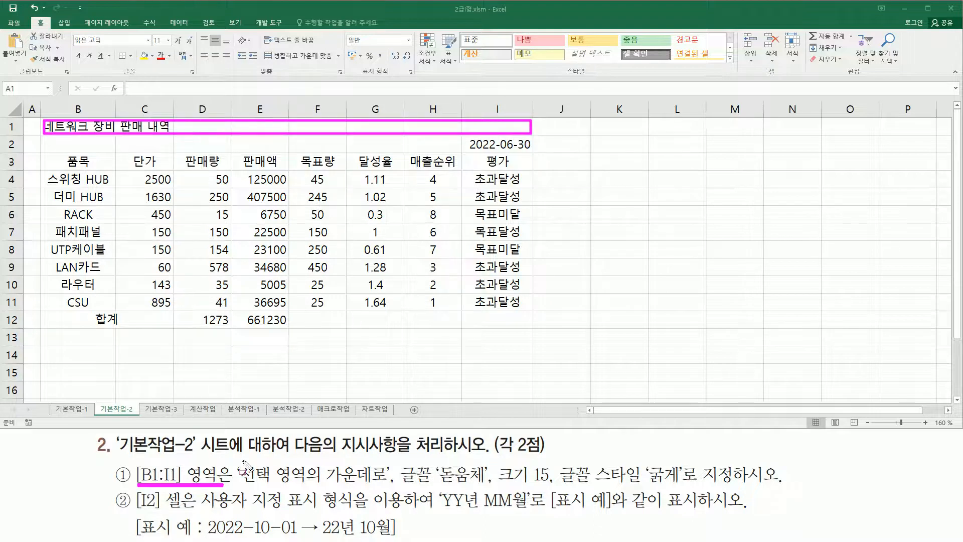
{"action": "mouse_move", "coordinate": [238, 461]}
{"action": "left_mouse_down"}
{"action": "mouse_move", "coordinate": [251, 480]}
{"action": "mouse_move", "coordinate": [393, 487]}
{"action": "left_mouse_up"}
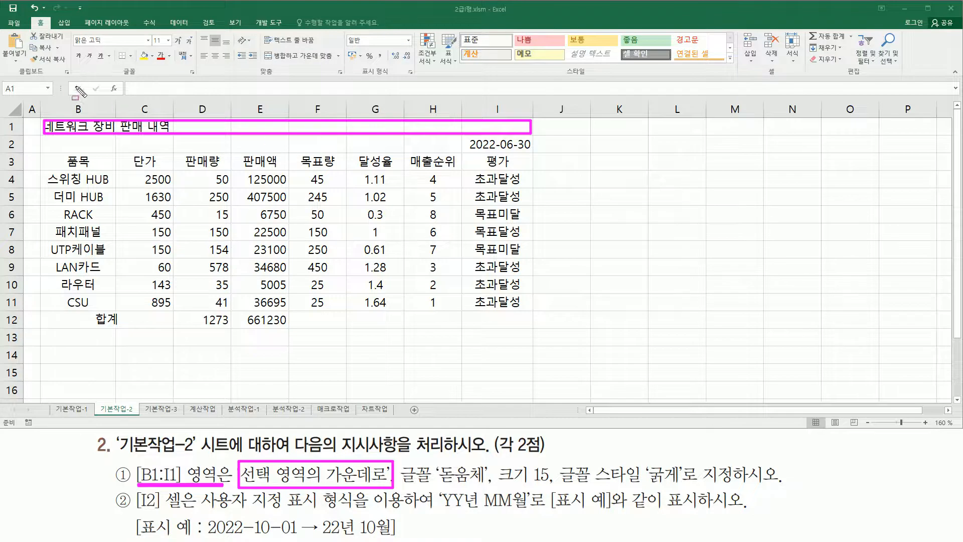
{"action": "mouse_move", "coordinate": [72, 31]}
{"action": "left_mouse_down"}
{"action": "mouse_move", "coordinate": [100, 74]}
{"action": "mouse_move", "coordinate": [348, 81]}
{"action": "left_mouse_up"}
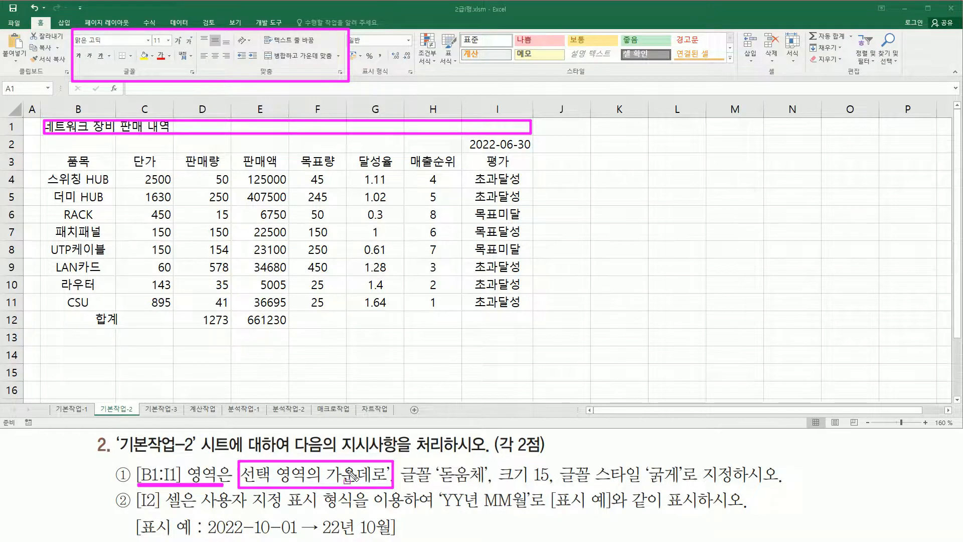
{"action": "left_click_drag", "start_coordinate": [403, 485], "coordinate": [686, 486]}
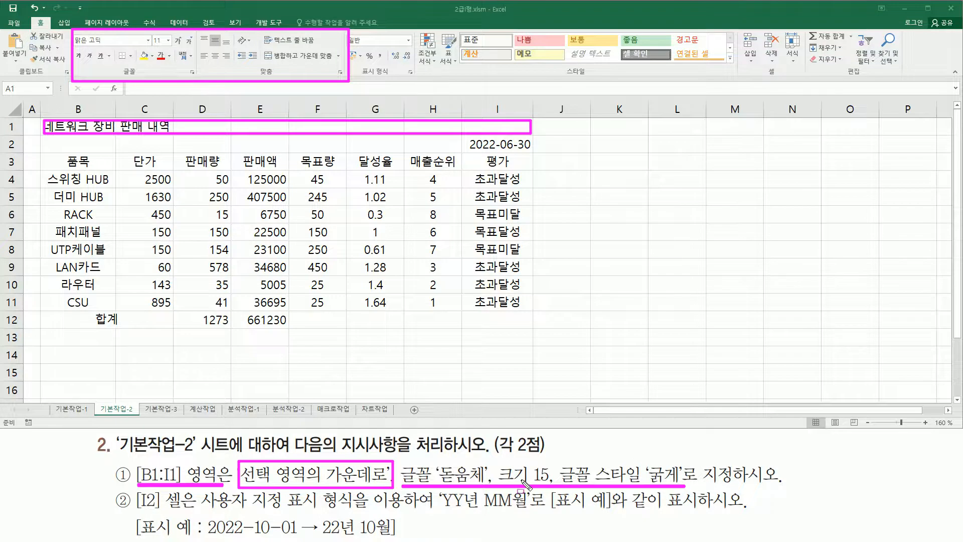
{"action": "key", "text": "Escape"}
Step: Set the horizontal text alignment of title range B1:I1 to '선택 영역의 가운데로' in the cell format settings
{"action": "left_click_drag", "start_coordinate": [76, 125], "coordinate": [520, 124]}
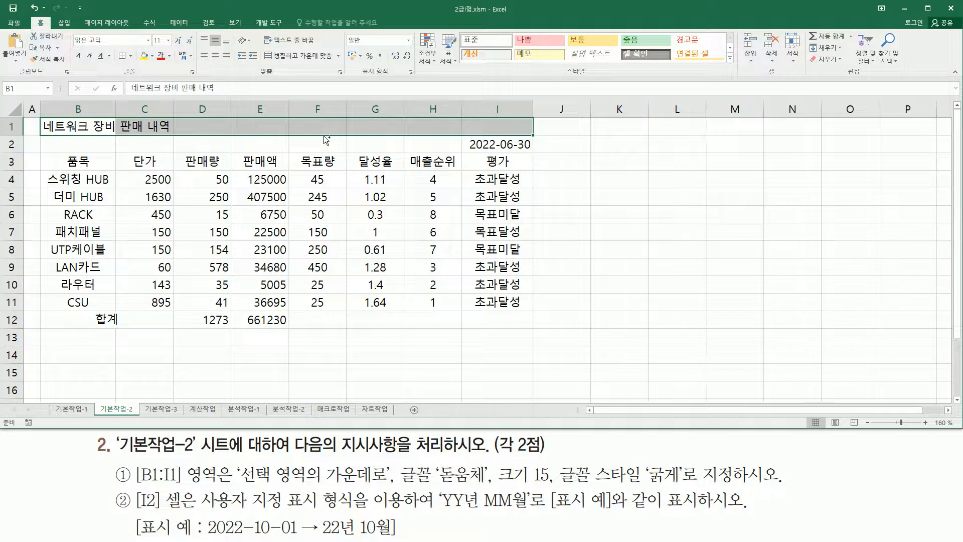
{"action": "key", "text": "ctrl+1"}
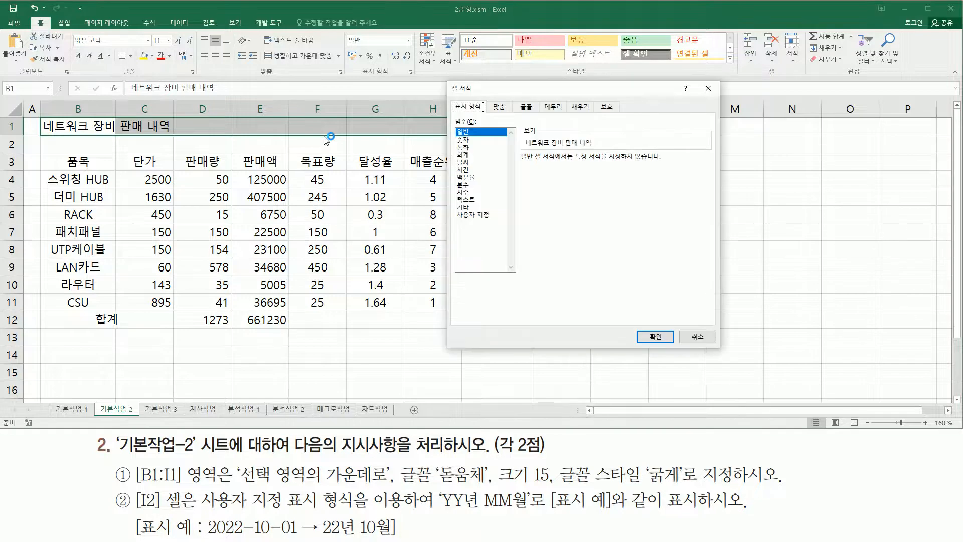
{"action": "mouse_move", "coordinate": [447, 80]}
{"action": "left_mouse_down"}
{"action": "mouse_move", "coordinate": [452, 351]}
{"action": "mouse_move", "coordinate": [728, 358]}
{"action": "left_mouse_up"}
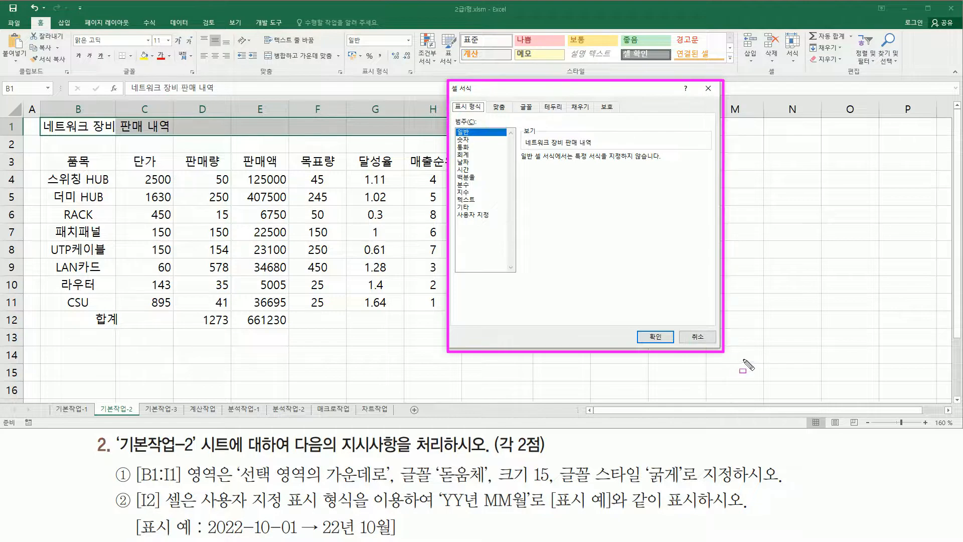
{"action": "left_click_drag", "start_coordinate": [236, 485], "coordinate": [389, 484]}
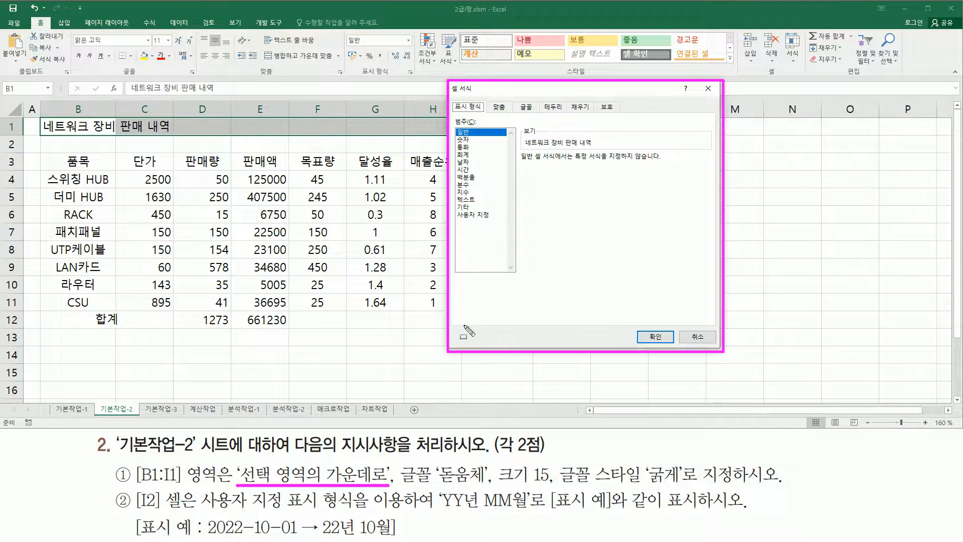
{"action": "left_click_drag", "start_coordinate": [489, 96], "coordinate": [511, 116]}
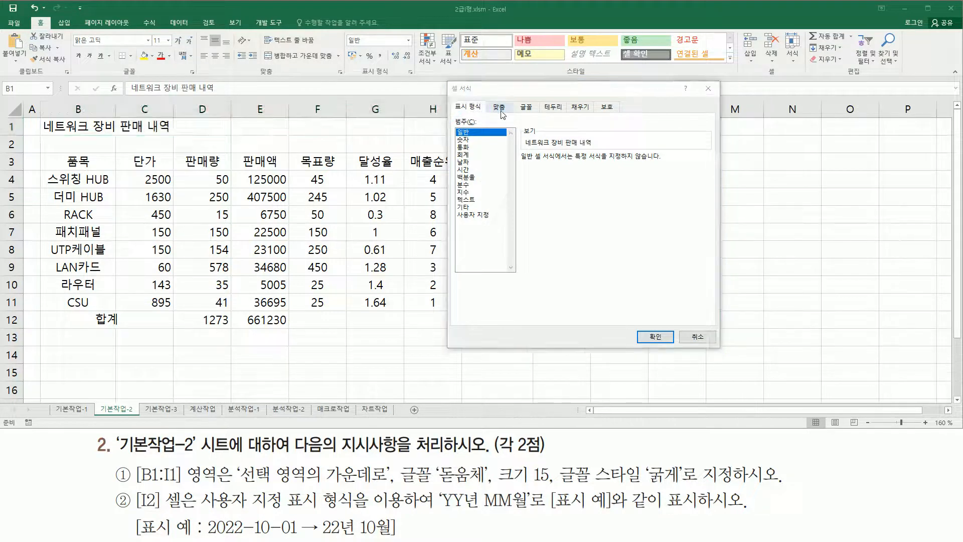
{"action": "left_click", "coordinate": [499, 108]}
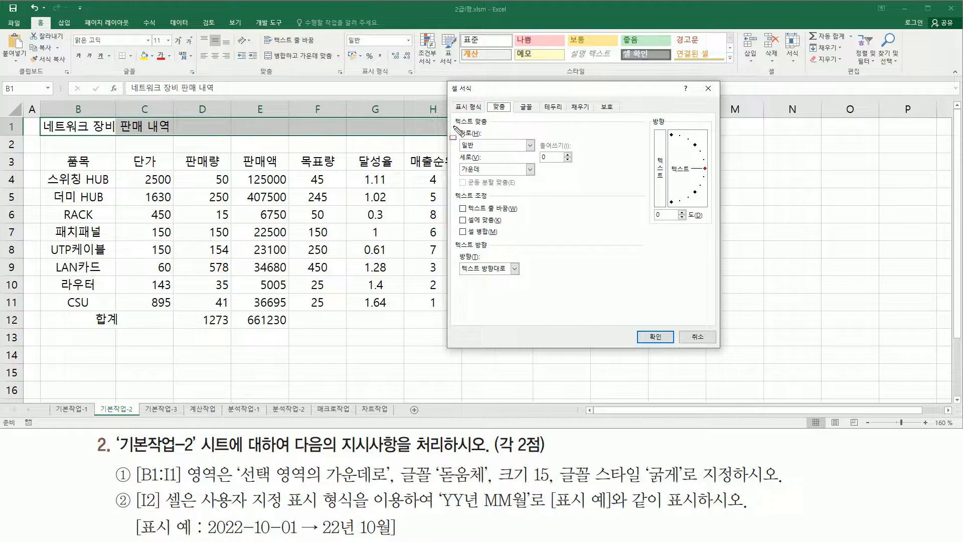
{"action": "mouse_move", "coordinate": [449, 114]}
{"action": "left_mouse_down"}
{"action": "mouse_move", "coordinate": [496, 125]}
{"action": "mouse_move", "coordinate": [537, 153]}
{"action": "left_mouse_up"}
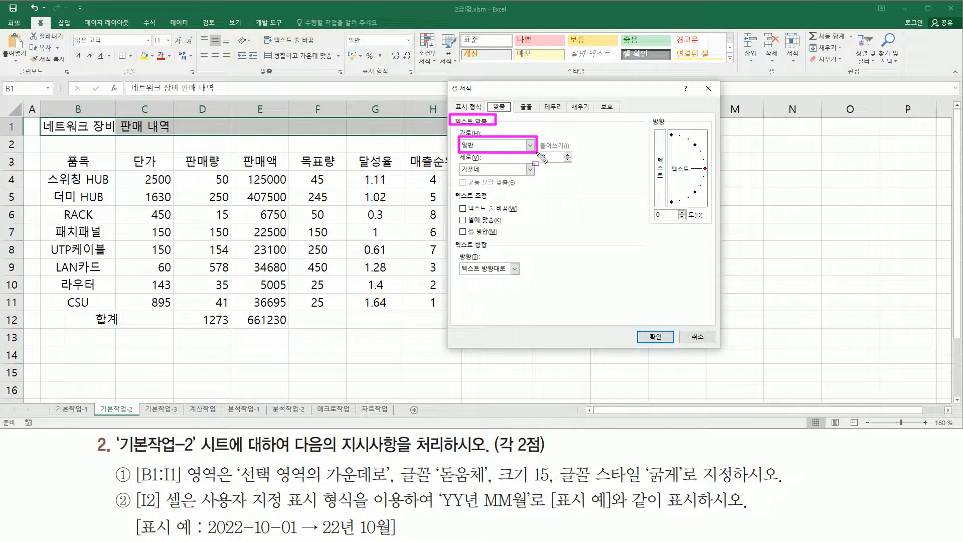
{"action": "left_click", "coordinate": [489, 147]}
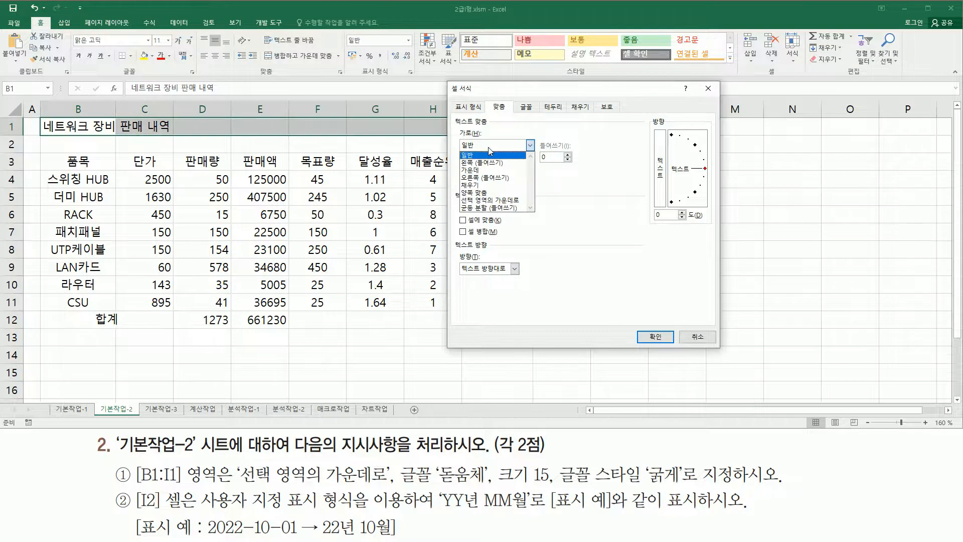
{"action": "left_click", "coordinate": [485, 200]}
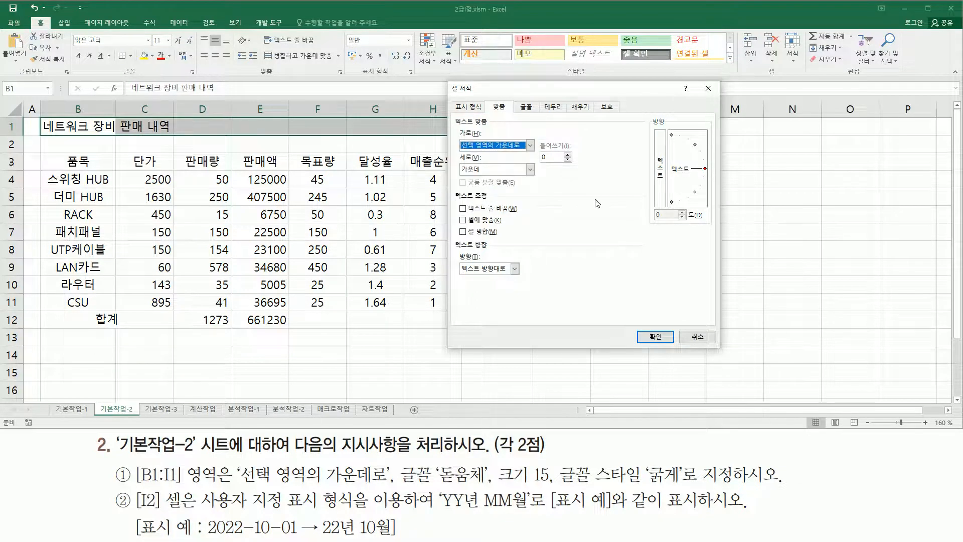
{"action": "left_click_drag", "start_coordinate": [458, 125], "coordinate": [536, 150]}
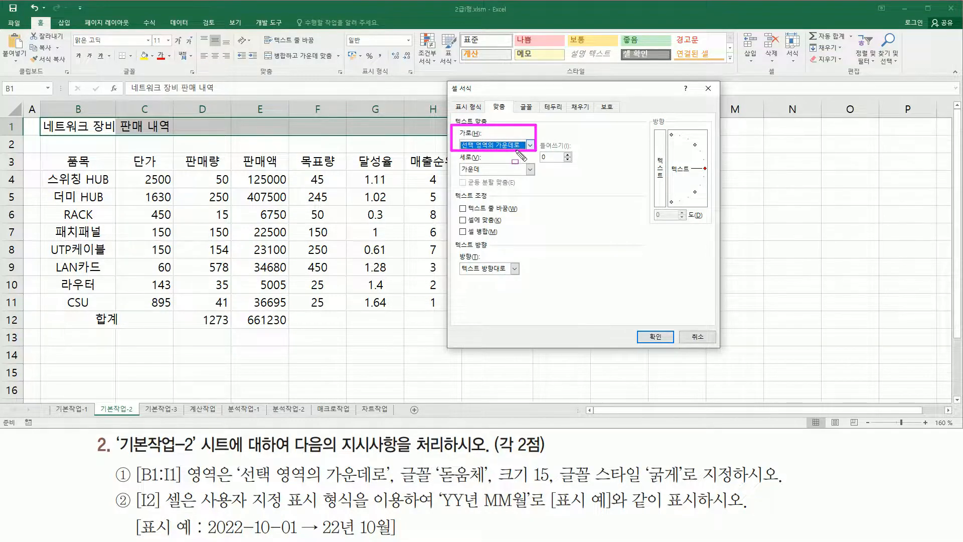
Step: Choose '돋움체' as the font for the title range B1:I1
{"action": "mouse_move", "coordinate": [400, 456]}
{"action": "left_mouse_down"}
{"action": "mouse_move", "coordinate": [399, 496]}
{"action": "mouse_move", "coordinate": [695, 486]}
{"action": "left_mouse_up"}
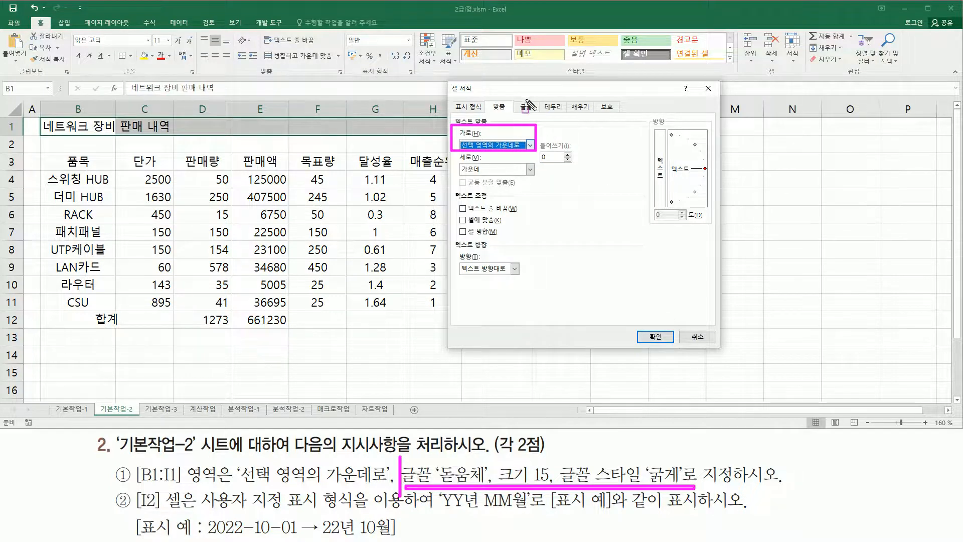
{"action": "left_click_drag", "start_coordinate": [515, 98], "coordinate": [537, 116]}
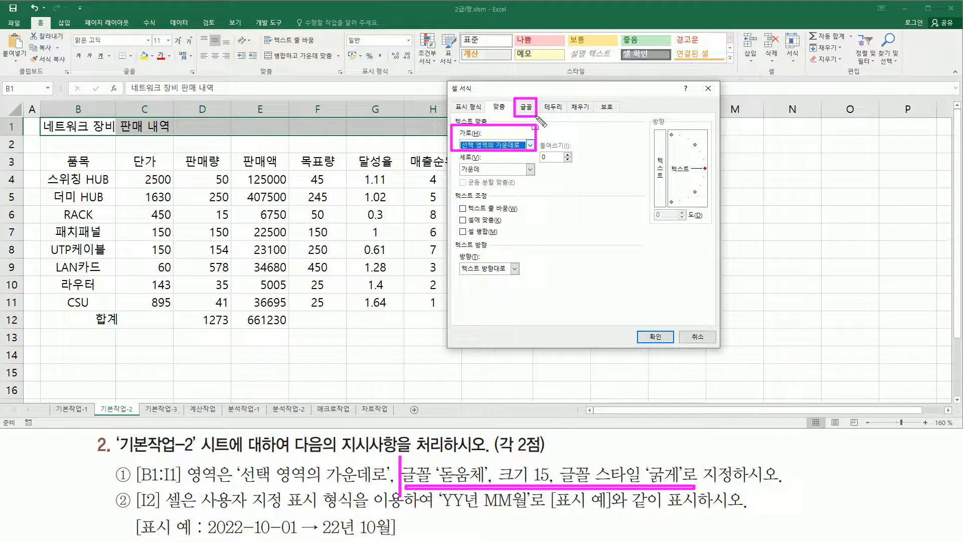
{"action": "left_click", "coordinate": [527, 107]}
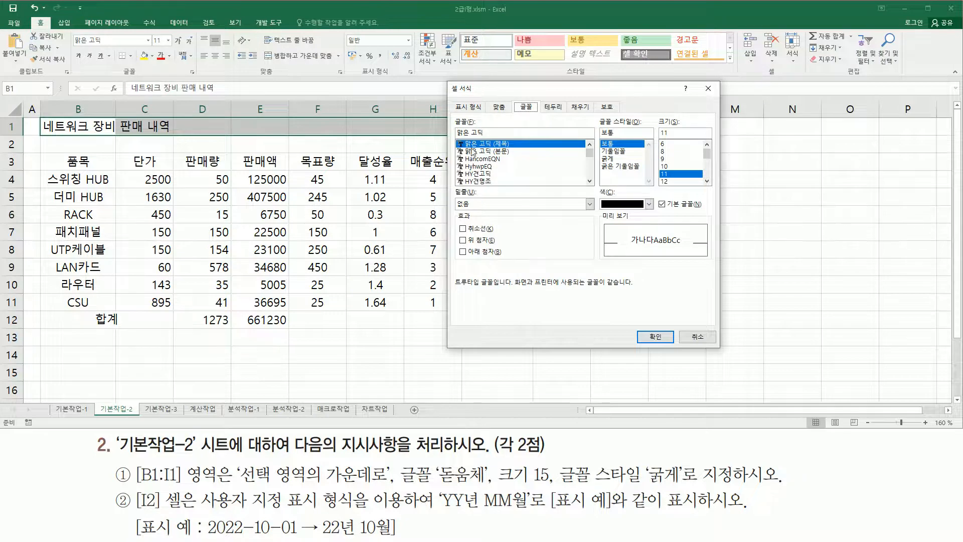
{"action": "scroll", "coordinate": [592, 164], "scroll_direction": "down", "scroll_amount": 5}
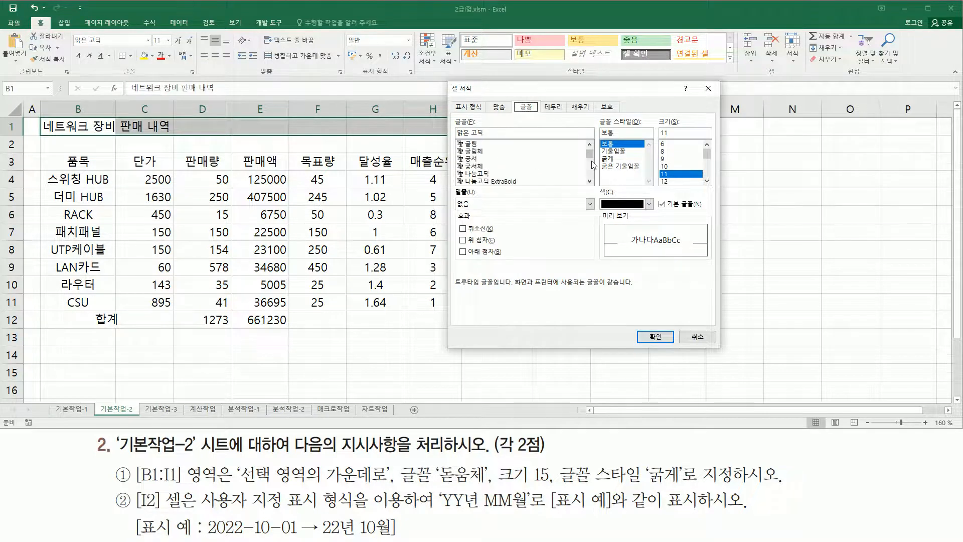
{"action": "scroll", "coordinate": [579, 167], "scroll_direction": "down", "scroll_amount": 2}
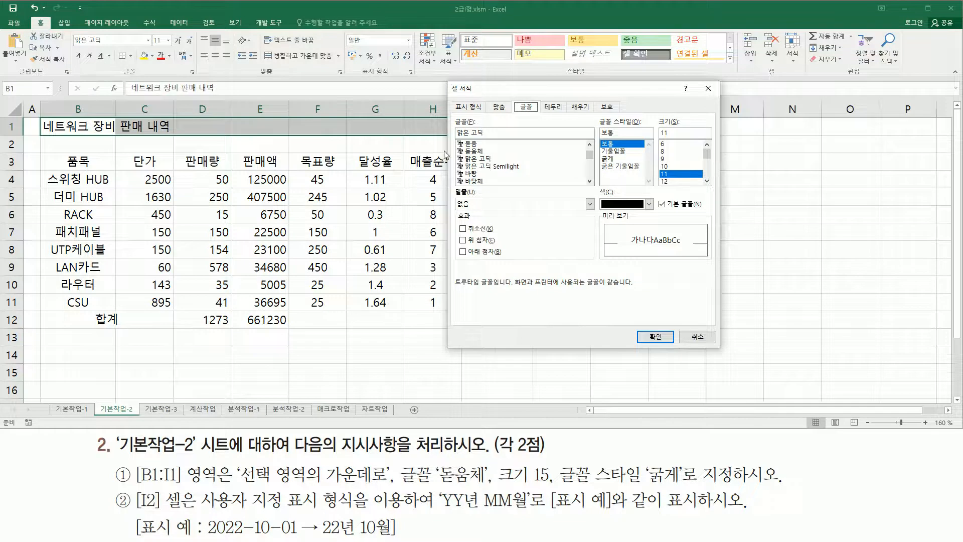
{"action": "left_click", "coordinate": [478, 151]}
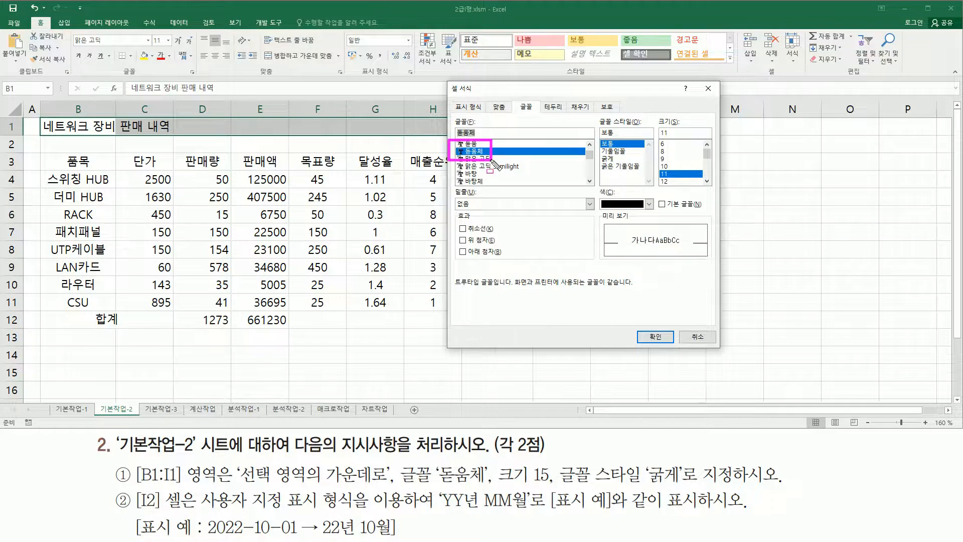
Step: Set the font size of the title range B1:I1 to 15
{"action": "left_click", "coordinate": [707, 181]}
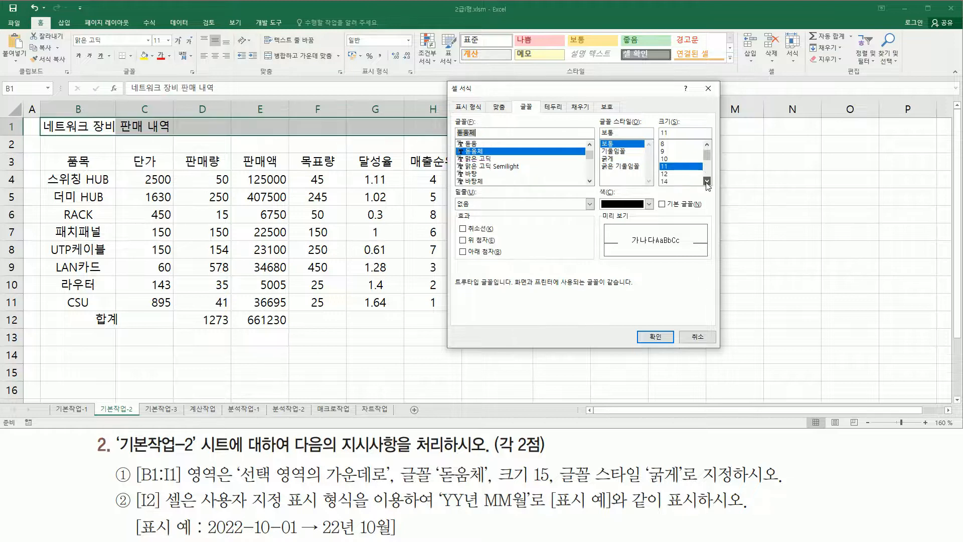
{"action": "left_click", "coordinate": [707, 181]}
{"action": "left_click", "coordinate": [708, 181]}
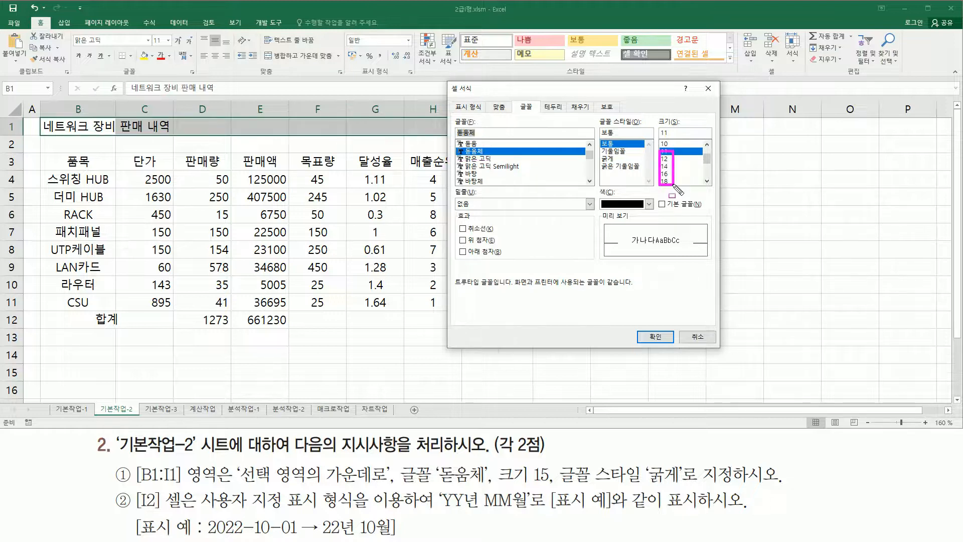
{"action": "left_click_drag", "start_coordinate": [658, 117], "coordinate": [695, 139]}
{"action": "key", "text": "Escape"}
{"action": "double_click", "coordinate": [678, 133]}
{"action": "left_click", "coordinate": [682, 132]}
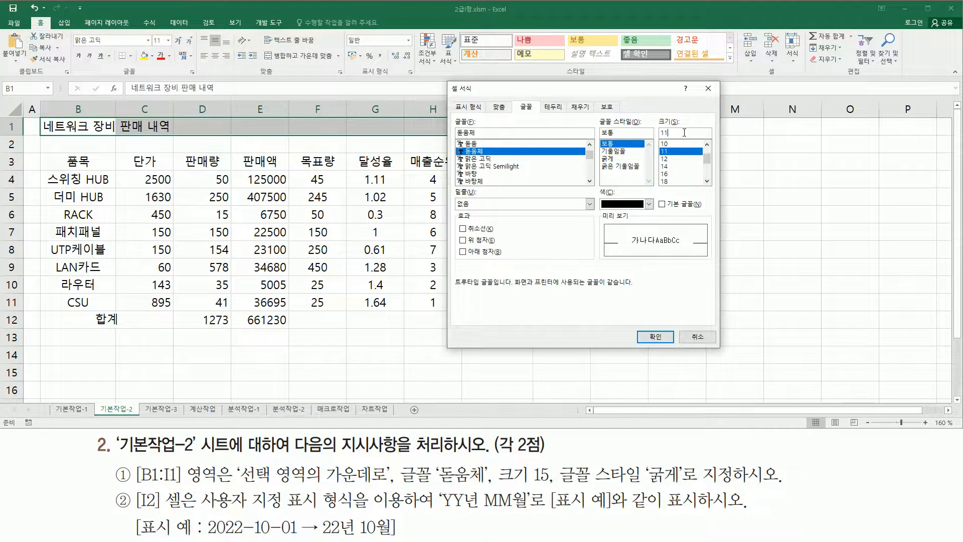
{"action": "key", "text": "BackSpace"}
{"action": "key", "text": "BackSpace"}
{"action": "type", "text": "15"}
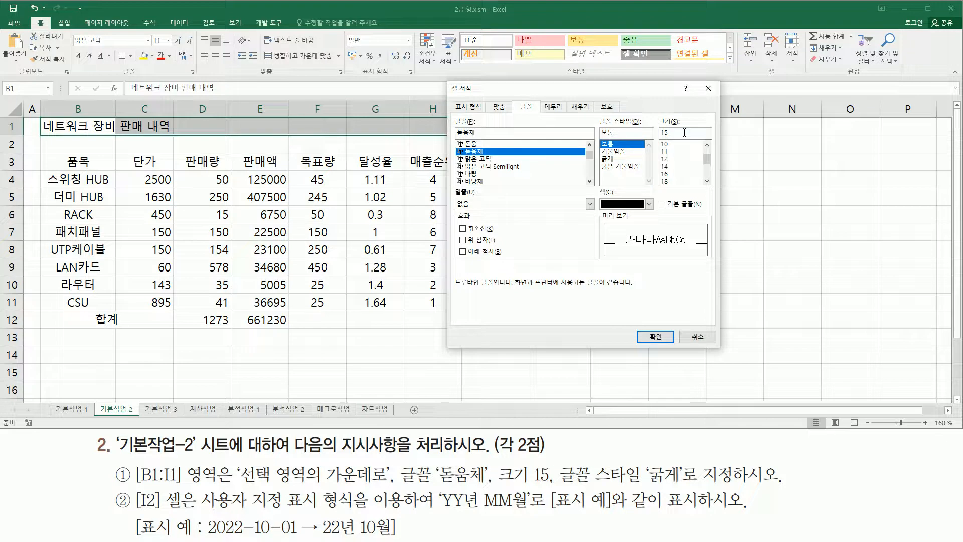
{"action": "left_click_drag", "start_coordinate": [654, 114], "coordinate": [693, 142]}
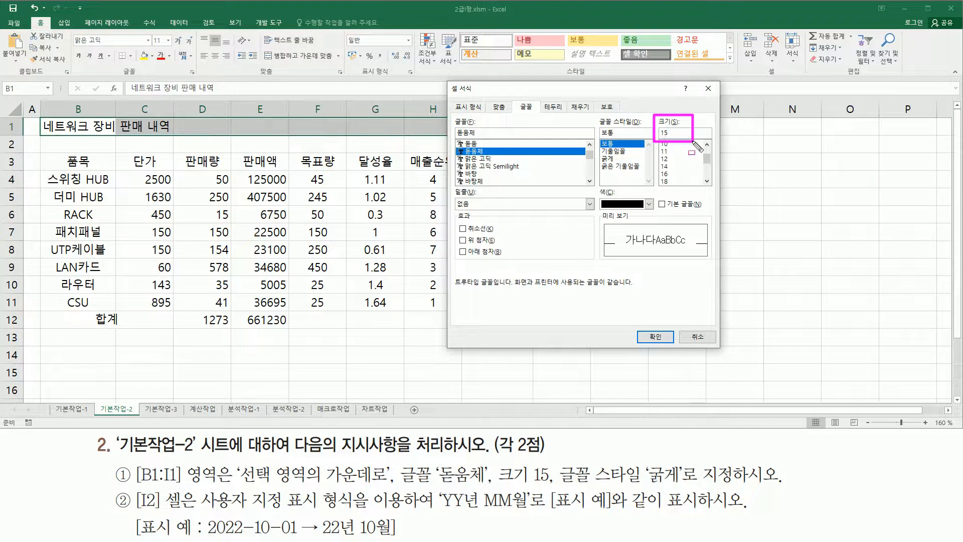
Step: Set the title range's font style to '굵게' and apply the cell formatting
{"action": "left_click_drag", "start_coordinate": [559, 484], "coordinate": [681, 484]}
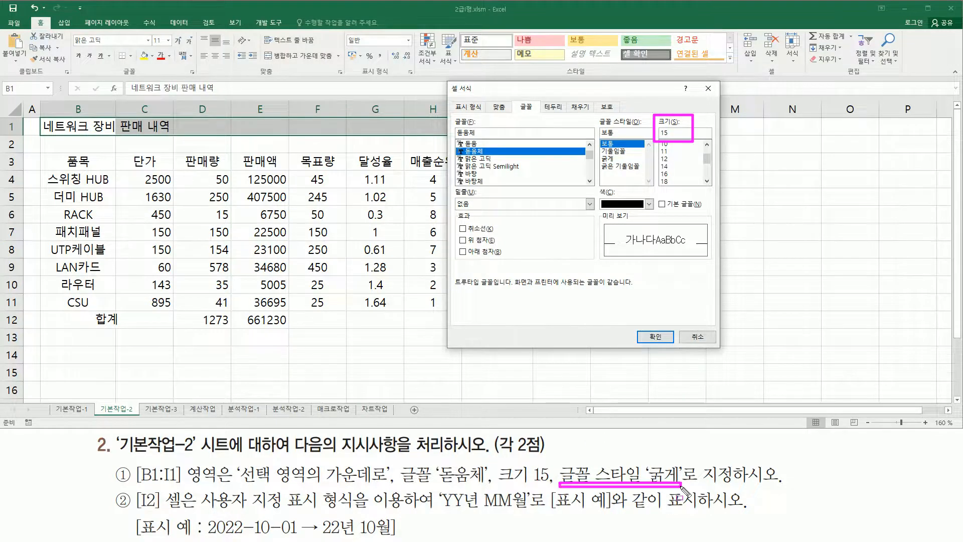
{"action": "left_click_drag", "start_coordinate": [599, 154], "coordinate": [619, 164]}
{"action": "left_click", "coordinate": [609, 159]}
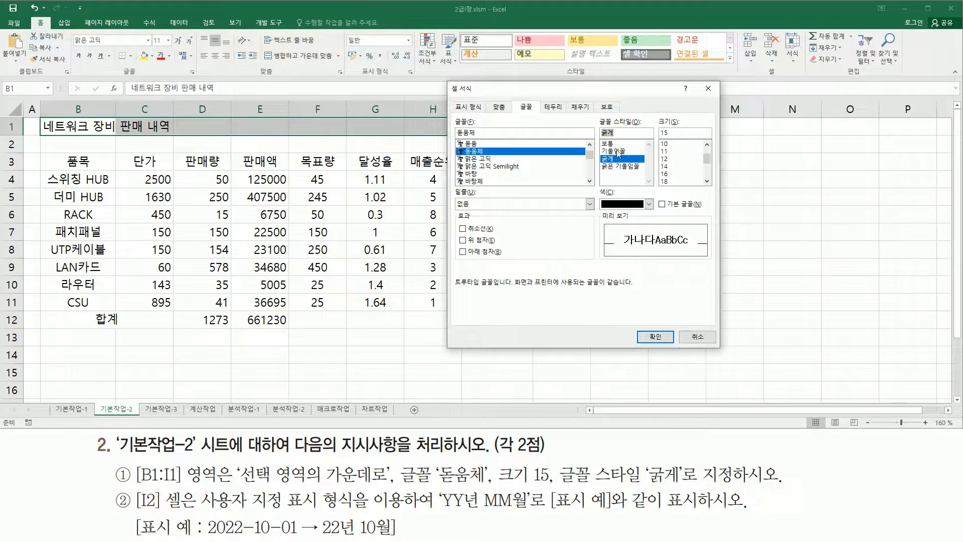
{"action": "mouse_move", "coordinate": [446, 153]}
{"action": "left_mouse_down"}
{"action": "mouse_move", "coordinate": [489, 142]}
{"action": "mouse_move", "coordinate": [500, 161]}
{"action": "left_mouse_up"}
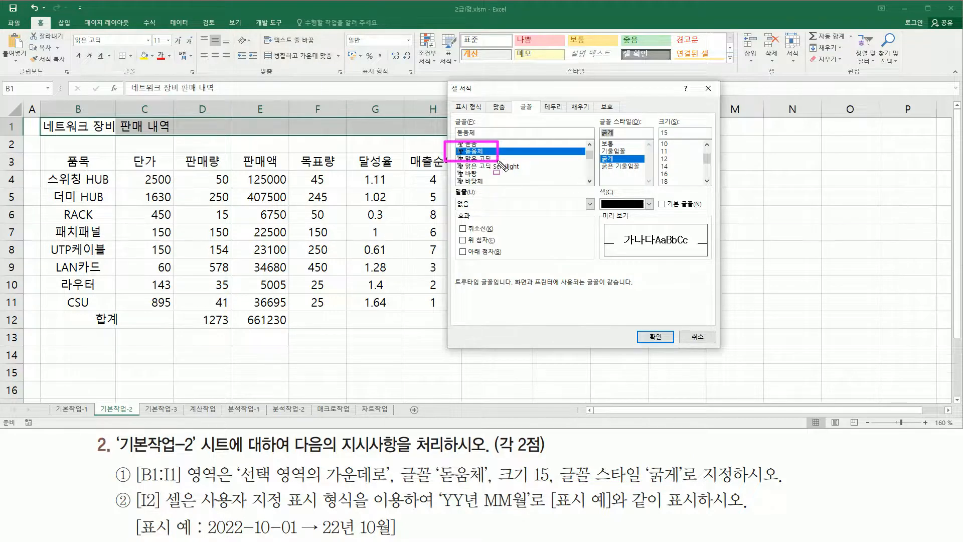
{"action": "mouse_move", "coordinate": [597, 160]}
{"action": "left_mouse_down"}
{"action": "mouse_move", "coordinate": [631, 149]}
{"action": "mouse_move", "coordinate": [602, 168]}
{"action": "left_mouse_up"}
{"action": "left_click_drag", "start_coordinate": [657, 118], "coordinate": [684, 140]}
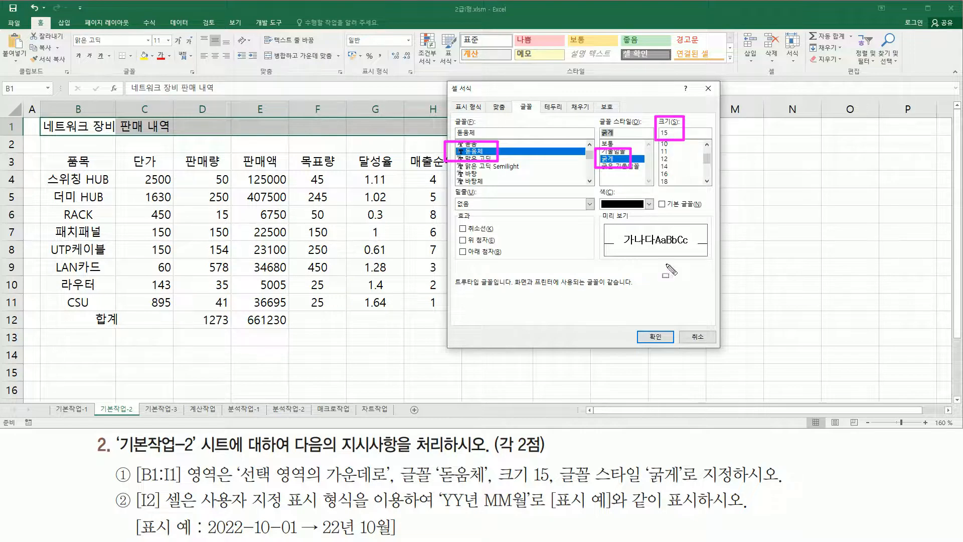
{"action": "left_click_drag", "start_coordinate": [634, 324], "coordinate": [672, 346]}
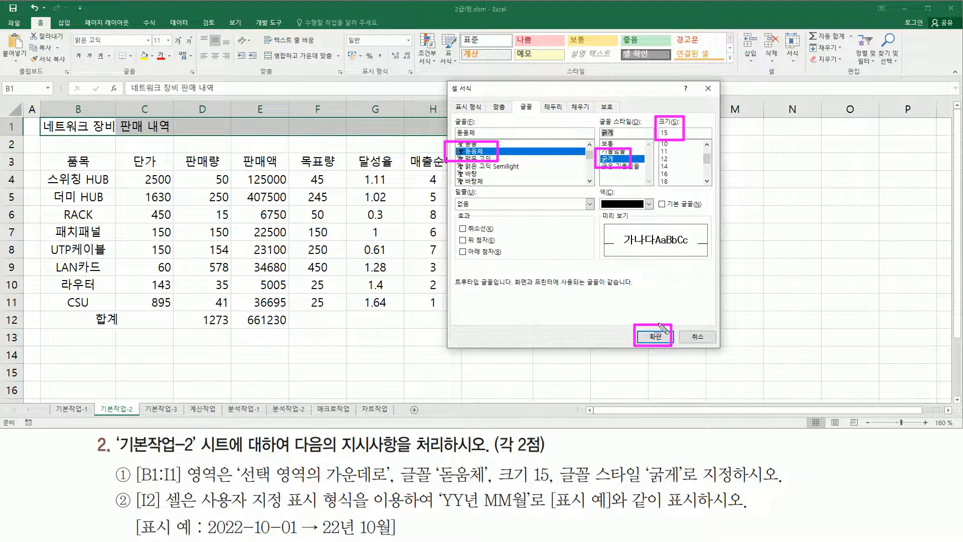
{"action": "left_click", "coordinate": [654, 336]}
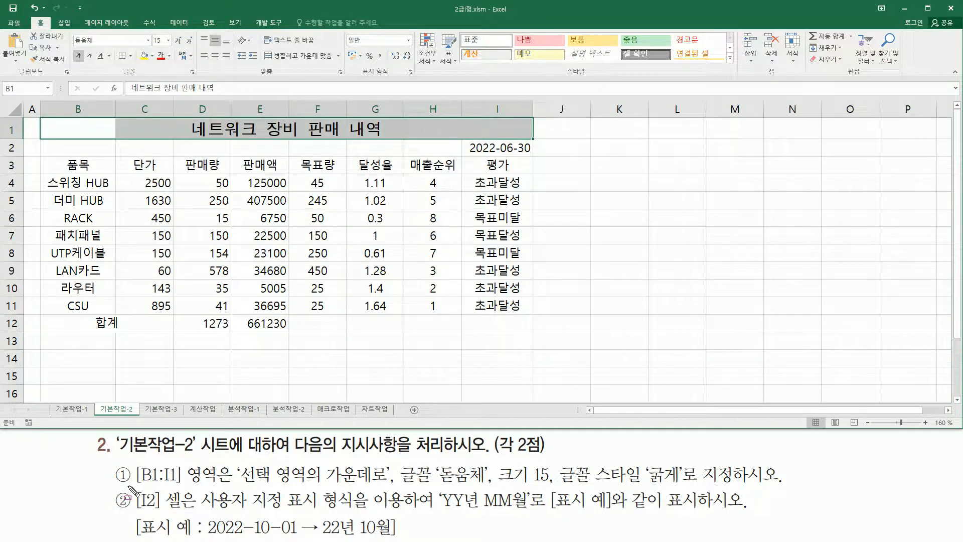
{"action": "left_click_drag", "start_coordinate": [132, 485], "coordinate": [197, 512]}
{"action": "left_click_drag", "start_coordinate": [468, 142], "coordinate": [534, 154]}
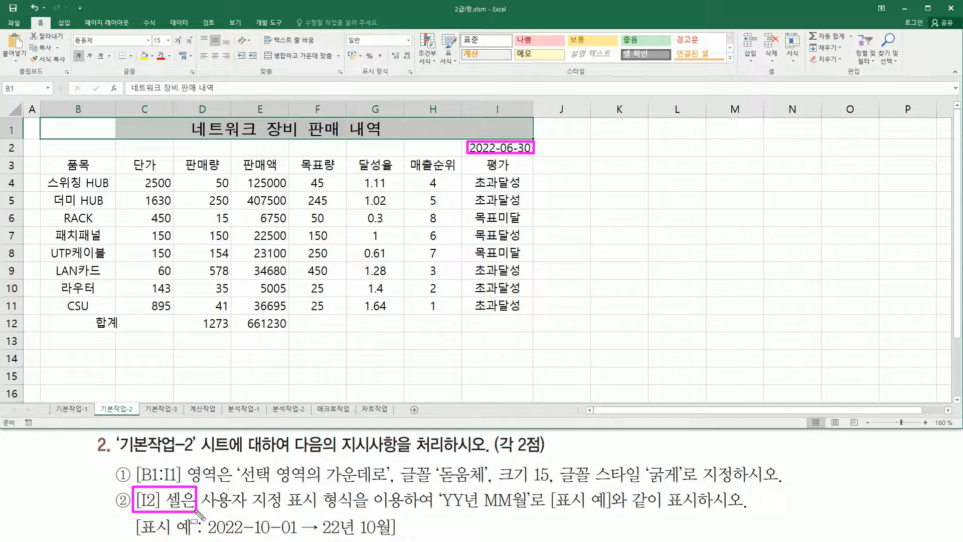
{"action": "left_click_drag", "start_coordinate": [201, 508], "coordinate": [353, 507]}
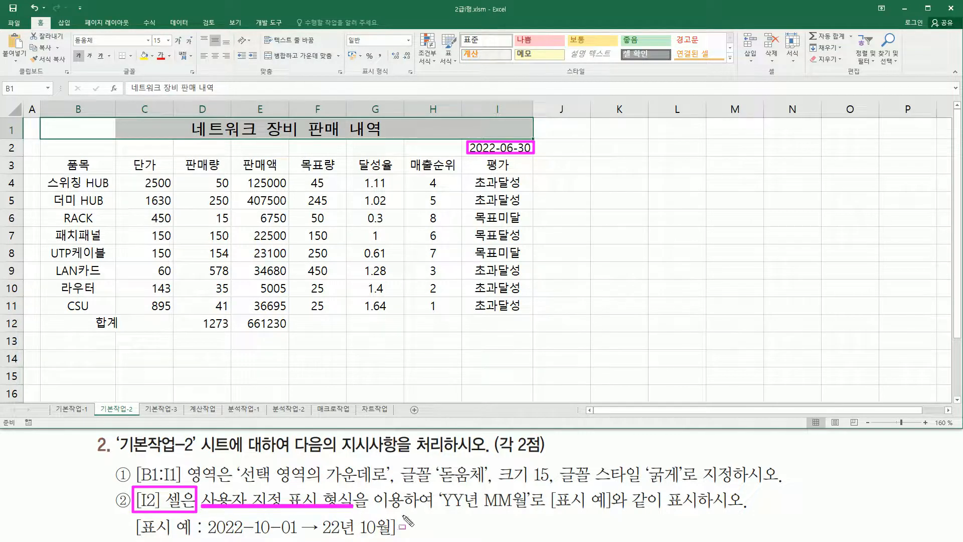
{"action": "left_click_drag", "start_coordinate": [443, 511], "coordinate": [745, 514]}
{"action": "left_click_drag", "start_coordinate": [207, 537], "coordinate": [391, 536]}
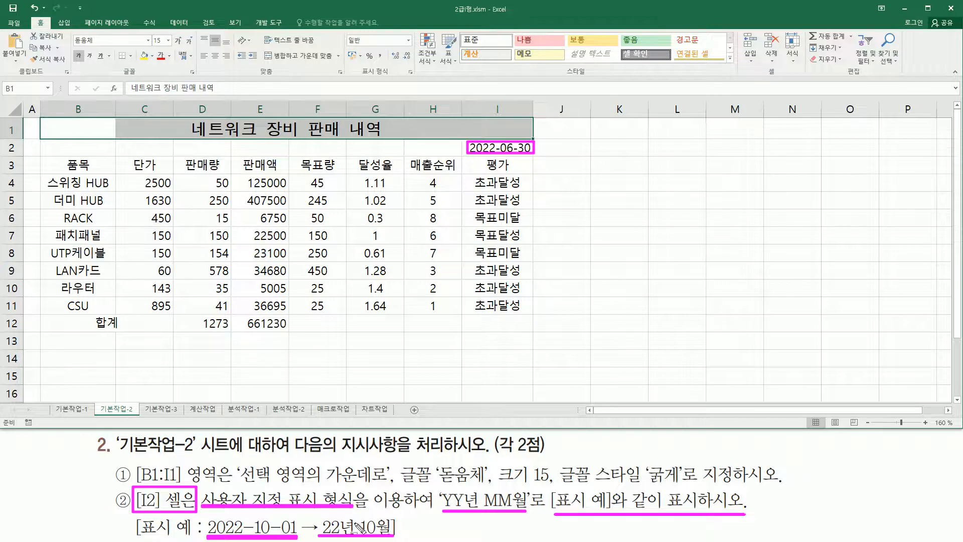
{"action": "left_click_drag", "start_coordinate": [358, 521], "coordinate": [359, 533]}
{"action": "left_click_drag", "start_coordinate": [481, 493], "coordinate": [482, 509]}
{"action": "key", "text": "Escape"}
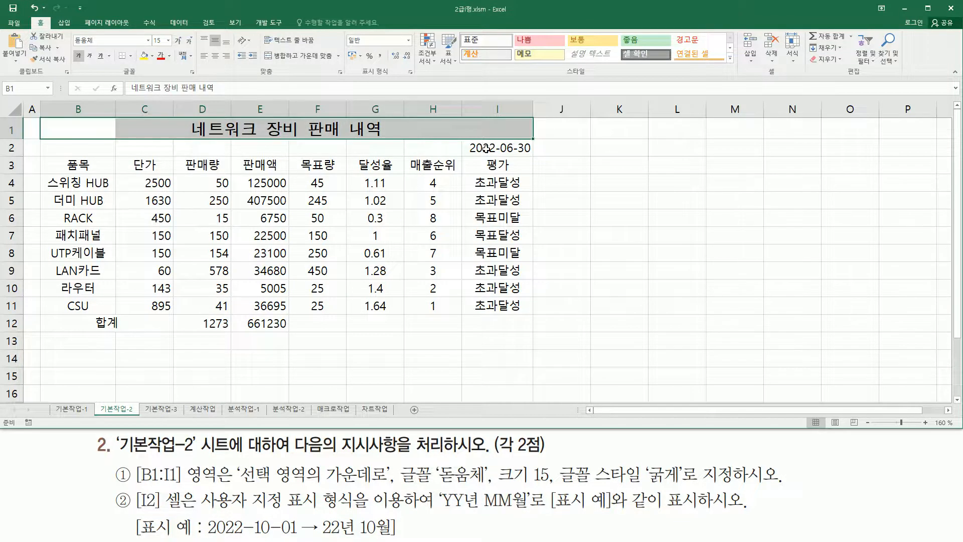
Step: Open the cell format settings for date cell I2 and choose the '사용자 지정' number format category
{"action": "left_click", "coordinate": [511, 148]}
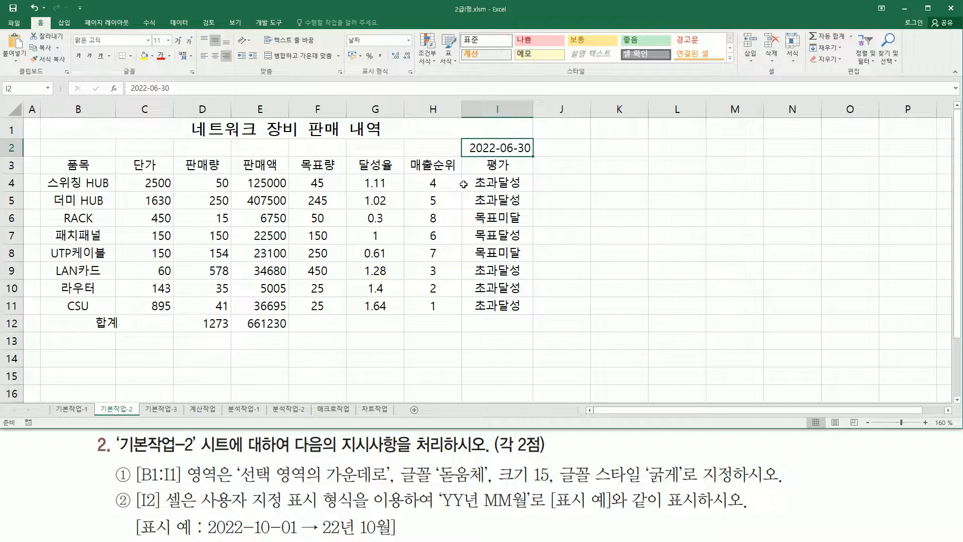
{"action": "key", "text": "ctrl+1"}
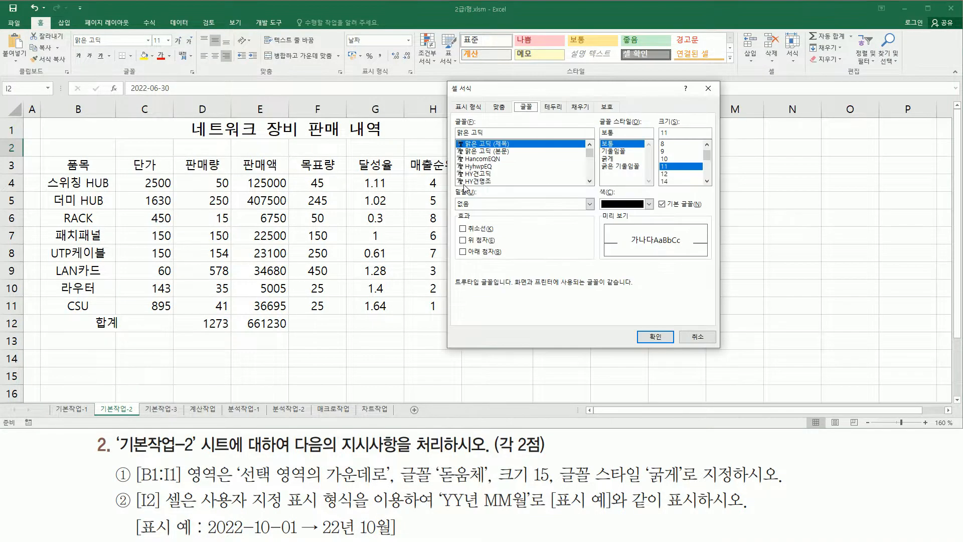
{"action": "mouse_move", "coordinate": [444, 82]}
{"action": "left_mouse_down"}
{"action": "mouse_move", "coordinate": [482, 240]}
{"action": "mouse_move", "coordinate": [700, 357]}
{"action": "mouse_move", "coordinate": [730, 357]}
{"action": "left_mouse_up"}
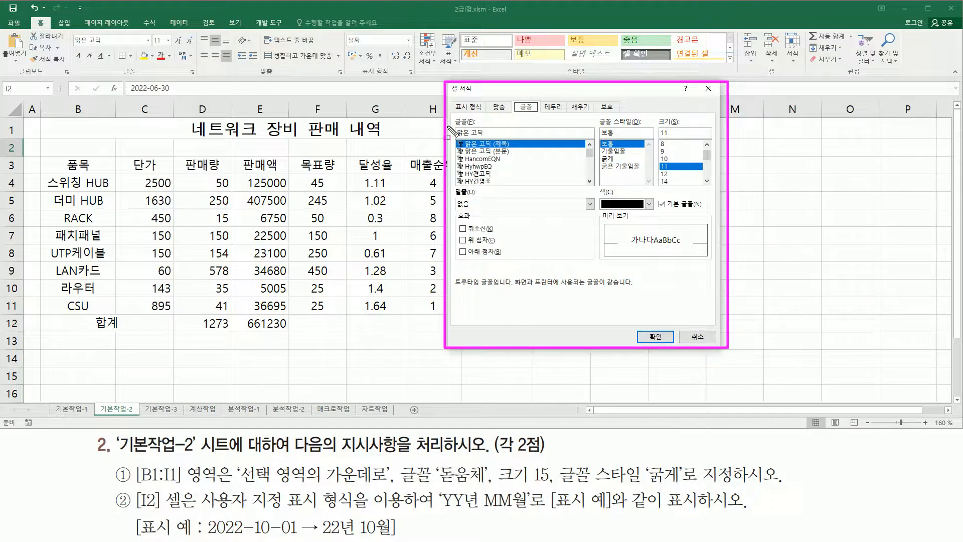
{"action": "left_click_drag", "start_coordinate": [202, 507], "coordinate": [352, 508]}
{"action": "left_click_drag", "start_coordinate": [451, 100], "coordinate": [489, 116]}
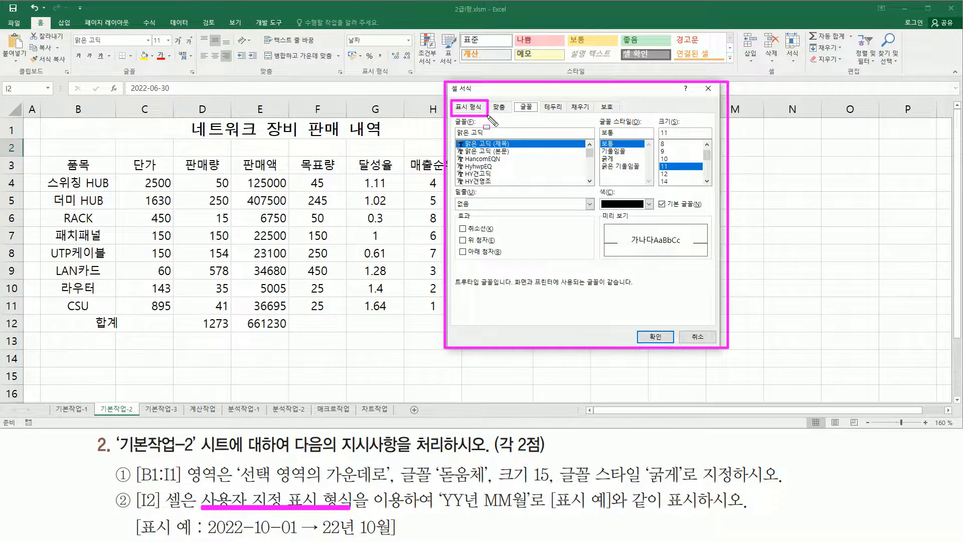
{"action": "key", "text": "Escape"}
{"action": "left_click", "coordinate": [477, 108]}
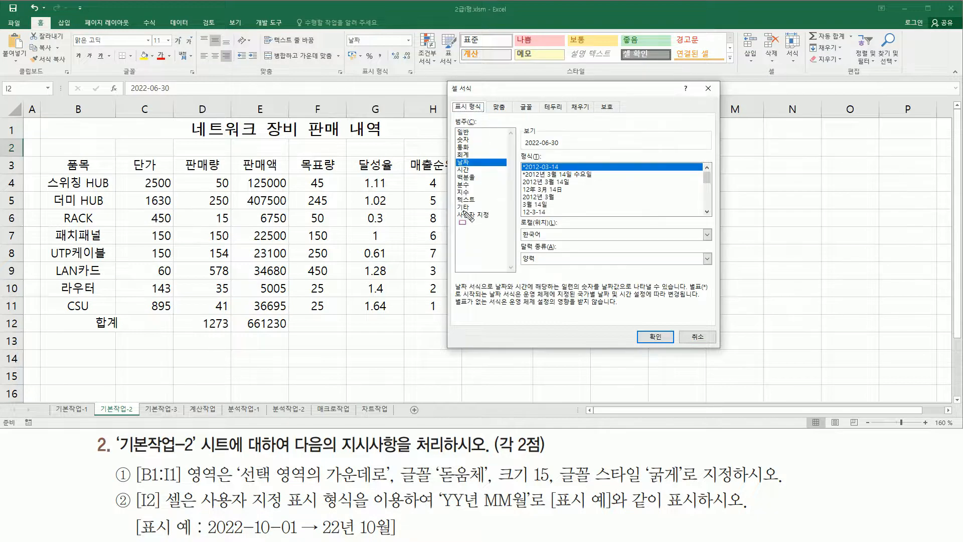
{"action": "left_click_drag", "start_coordinate": [451, 209], "coordinate": [501, 221]}
{"action": "key", "text": "Escape"}
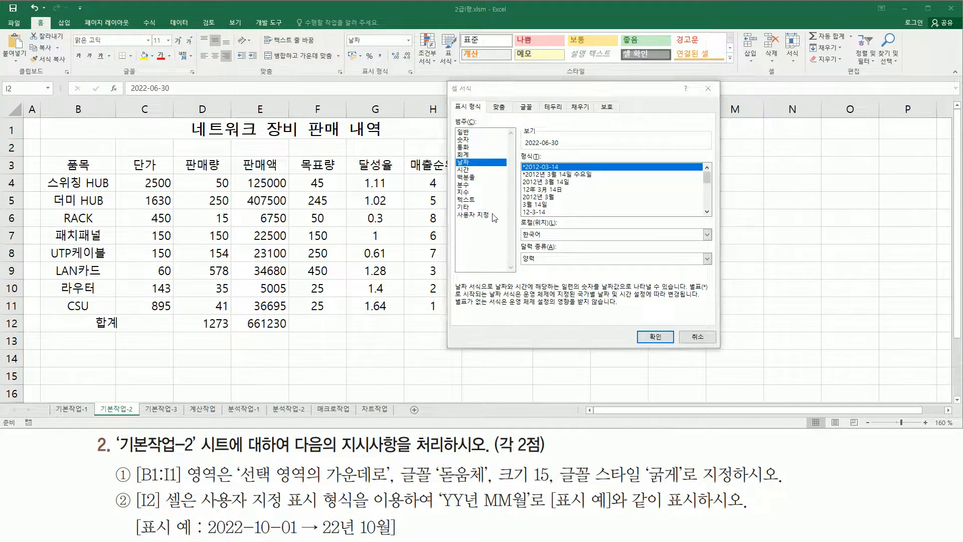
{"action": "left_click", "coordinate": [482, 215]}
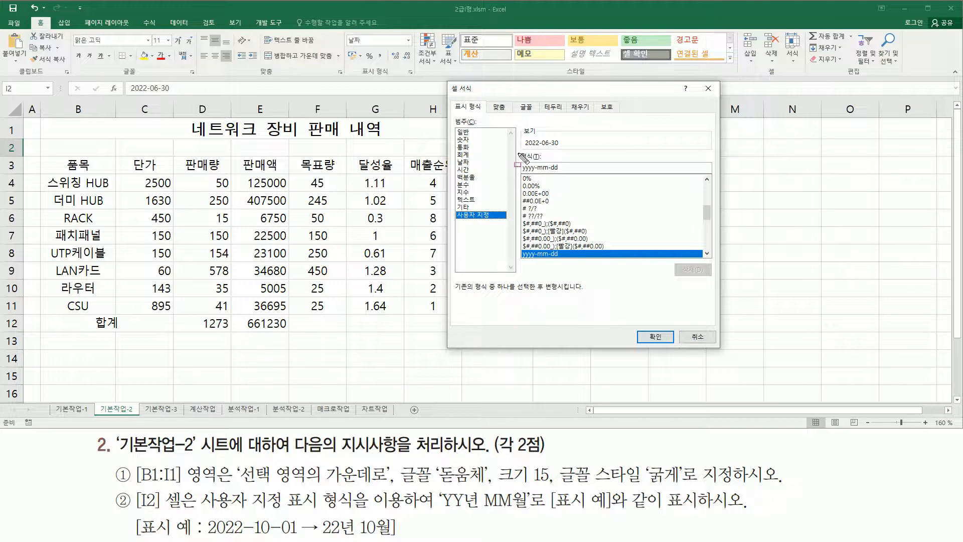
Step: Replace cell I2's custom format code with YY"년" MM"월" and apply the formatting
{"action": "left_click_drag", "start_coordinate": [516, 150], "coordinate": [574, 177]}
{"action": "key", "text": "Escape"}
{"action": "left_click", "coordinate": [573, 167]}
{"action": "key", "text": "BackSpace"}
{"action": "key", "text": "BackSpace"}
{"action": "key", "text": "BackSpace"}
{"action": "key", "text": "BackSpace"}
{"action": "key", "text": "BackSpace"}
{"action": "key", "text": "BackSpace"}
{"action": "key", "text": "BackSpace"}
{"action": "key", "text": "BackSpace"}
{"action": "key", "text": "BackSpace"}
{"action": "key", "text": "BackSpace"}
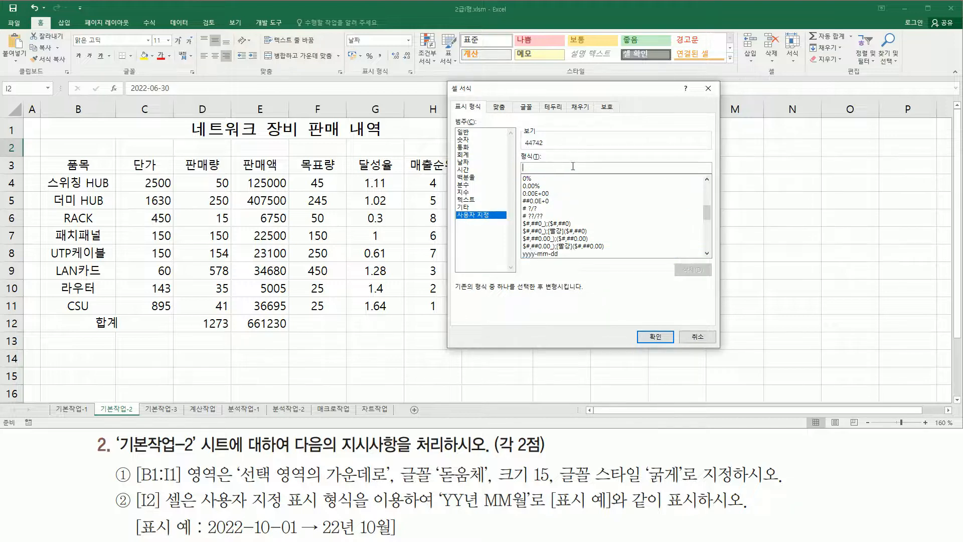
{"action": "type", "text": "YY\"년"}
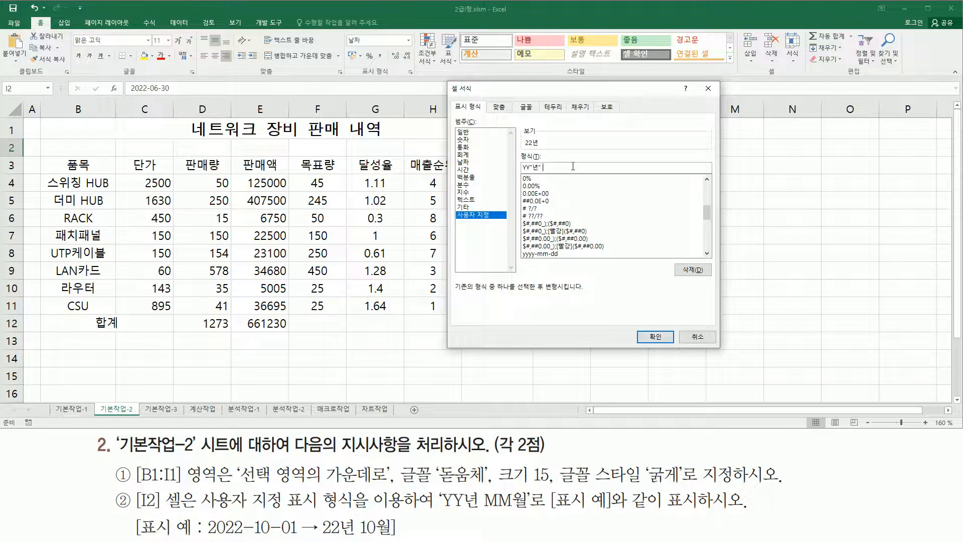
{"action": "type", "text": "MM\"월"}
{"action": "mouse_move", "coordinate": [513, 156]}
{"action": "left_mouse_down"}
{"action": "mouse_move", "coordinate": [545, 184]}
{"action": "mouse_move", "coordinate": [583, 178]}
{"action": "left_mouse_up"}
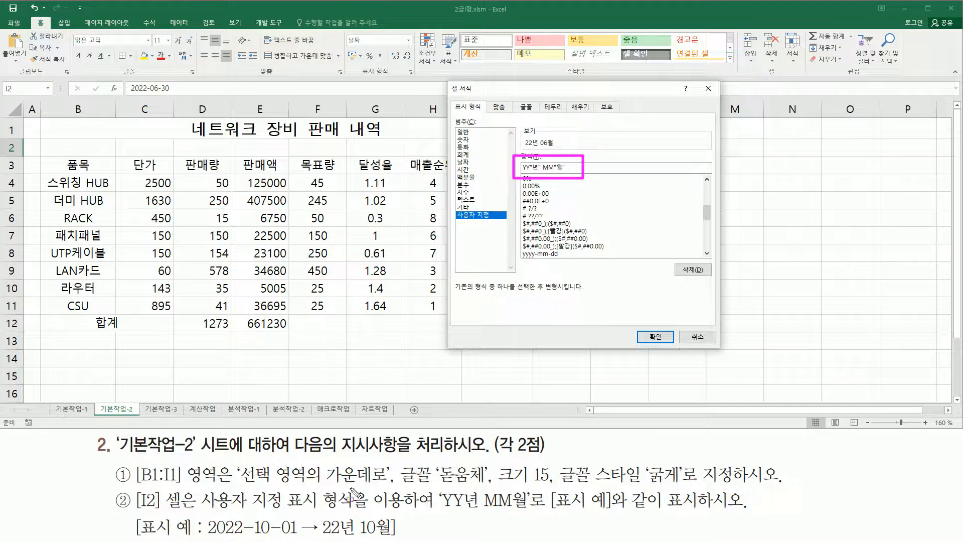
{"action": "left_click_drag", "start_coordinate": [638, 322], "coordinate": [677, 353]}
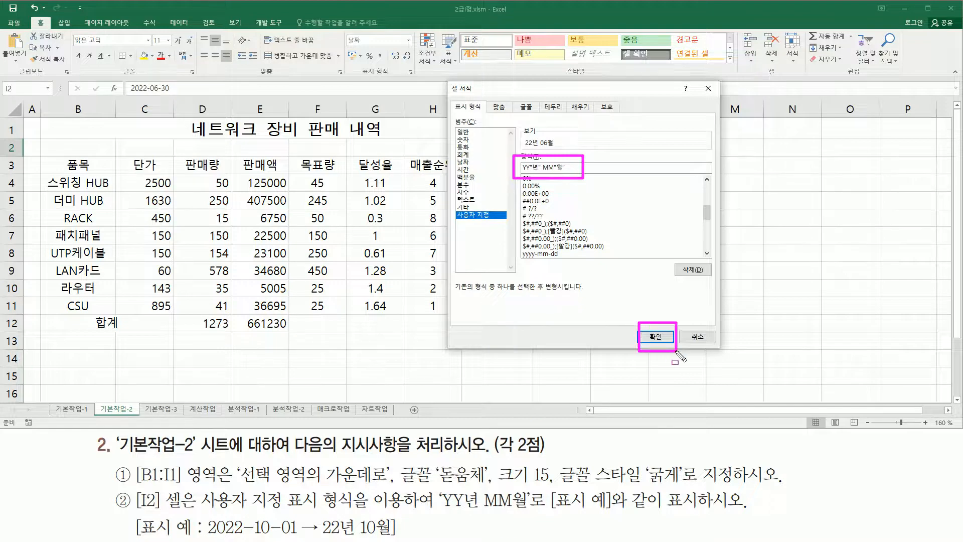
{"action": "key", "text": "Escape"}
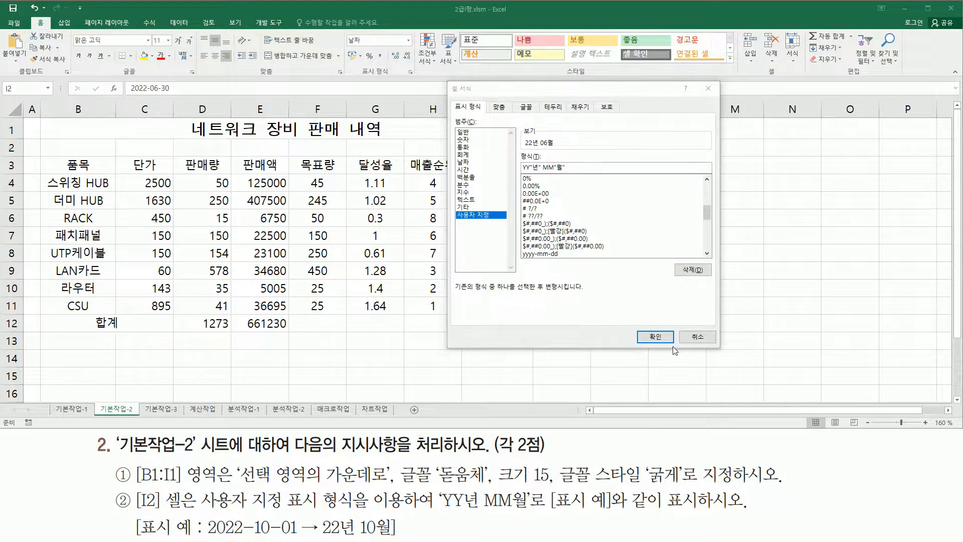
{"action": "left_click", "coordinate": [655, 337]}
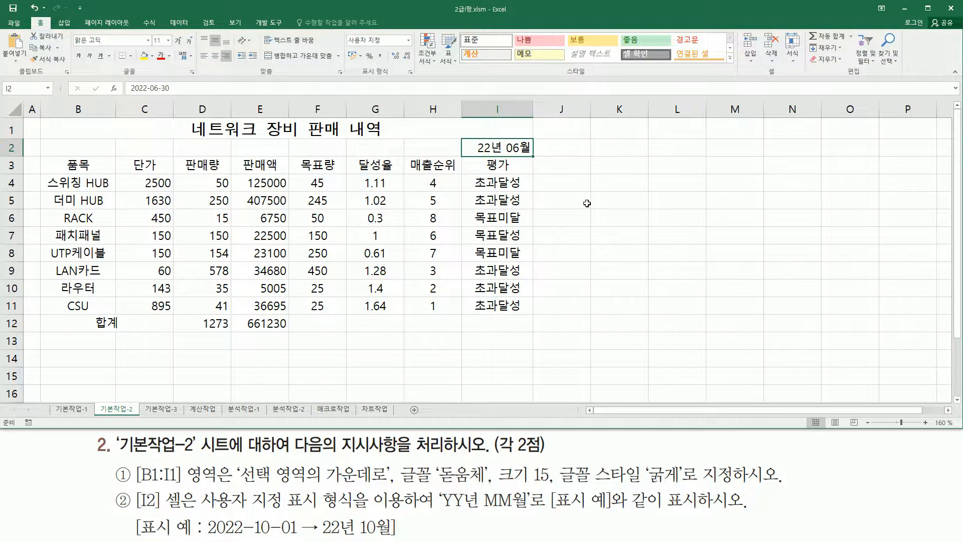
Step: Enter the format code YY"년" MM"월" as reference text in cell K3
{"action": "left_click", "coordinate": [617, 160]}
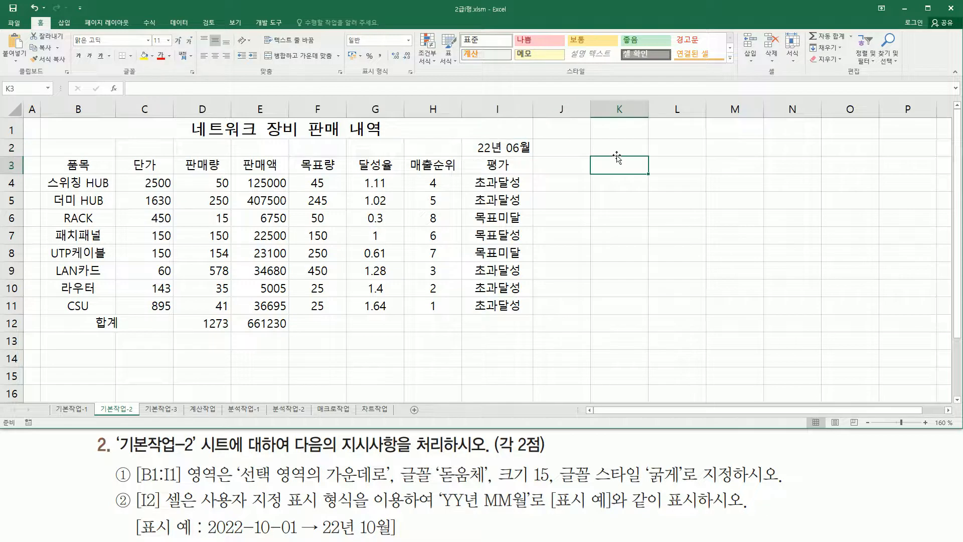
{"action": "type", "text": "YY\"년\" MM\"월\""}
{"action": "key", "text": "Return"}
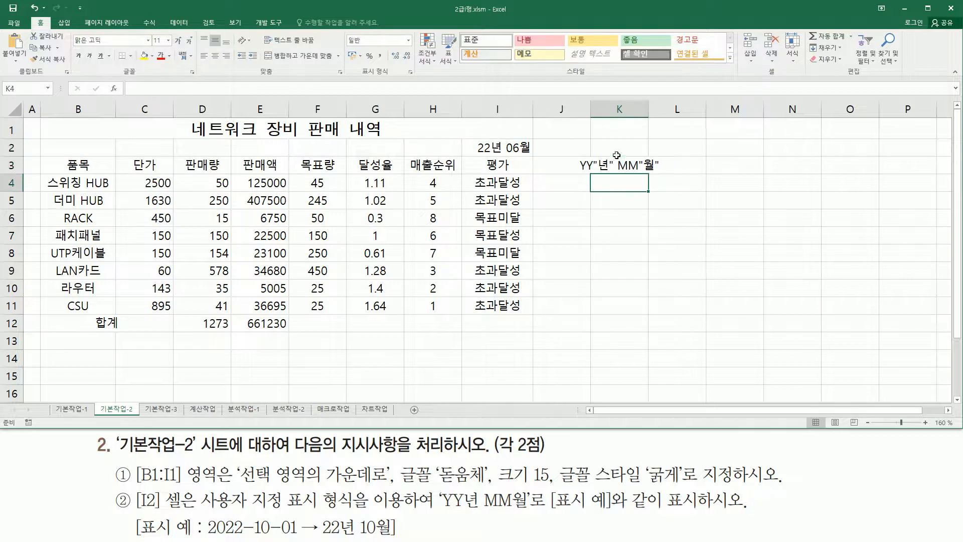
{"action": "left_click", "coordinate": [639, 217]}
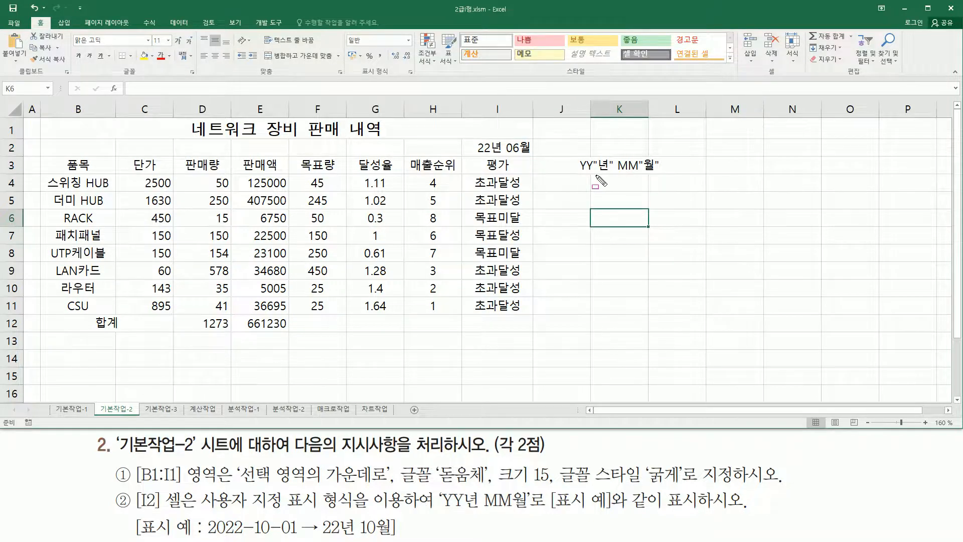
{"action": "left_click_drag", "start_coordinate": [595, 175], "coordinate": [657, 175]}
{"action": "left_click_drag", "start_coordinate": [616, 162], "coordinate": [616, 173]}
{"action": "key", "text": "Escape"}
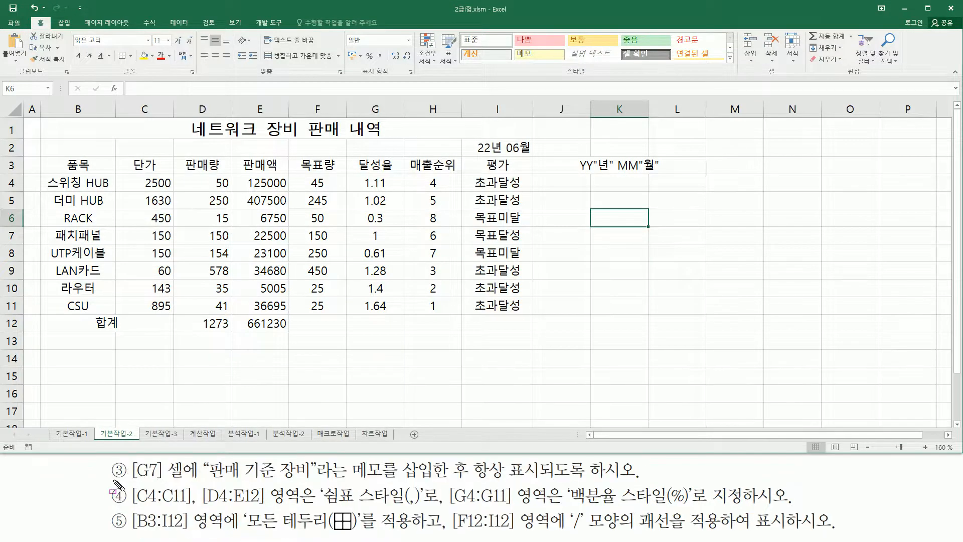
{"action": "mouse_move", "coordinate": [133, 484]}
{"action": "left_mouse_down"}
{"action": "mouse_move", "coordinate": [193, 483]}
{"action": "mouse_move", "coordinate": [185, 462]}
{"action": "mouse_move", "coordinate": [199, 460]}
{"action": "left_mouse_up"}
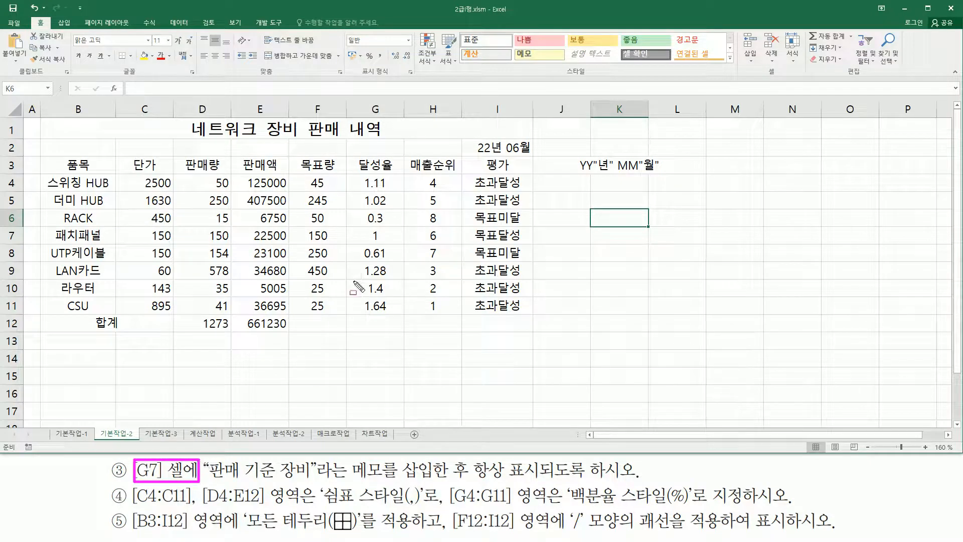
{"action": "mouse_move", "coordinate": [356, 228]}
{"action": "left_mouse_down"}
{"action": "mouse_move", "coordinate": [367, 244]}
{"action": "mouse_move", "coordinate": [402, 241]}
{"action": "left_mouse_up"}
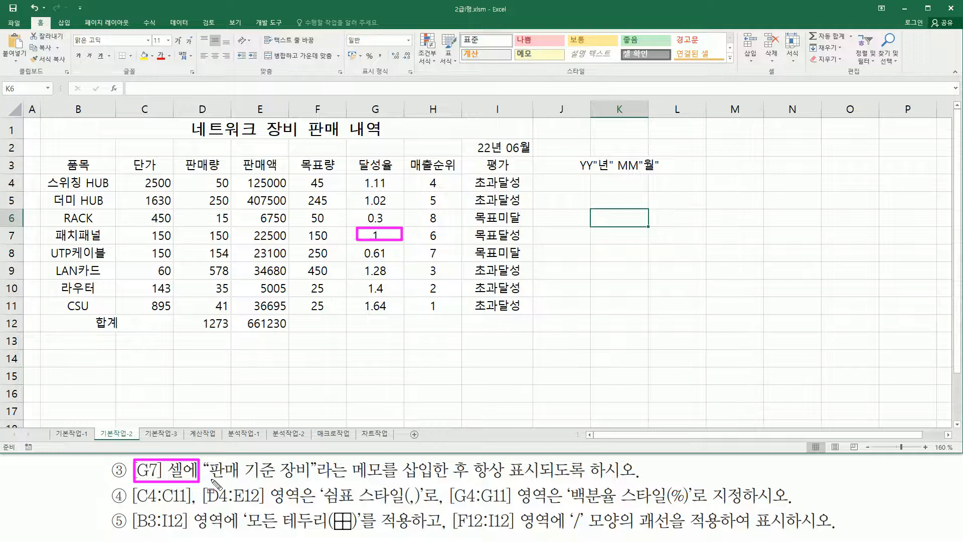
{"action": "left_click_drag", "start_coordinate": [208, 480], "coordinate": [637, 479]}
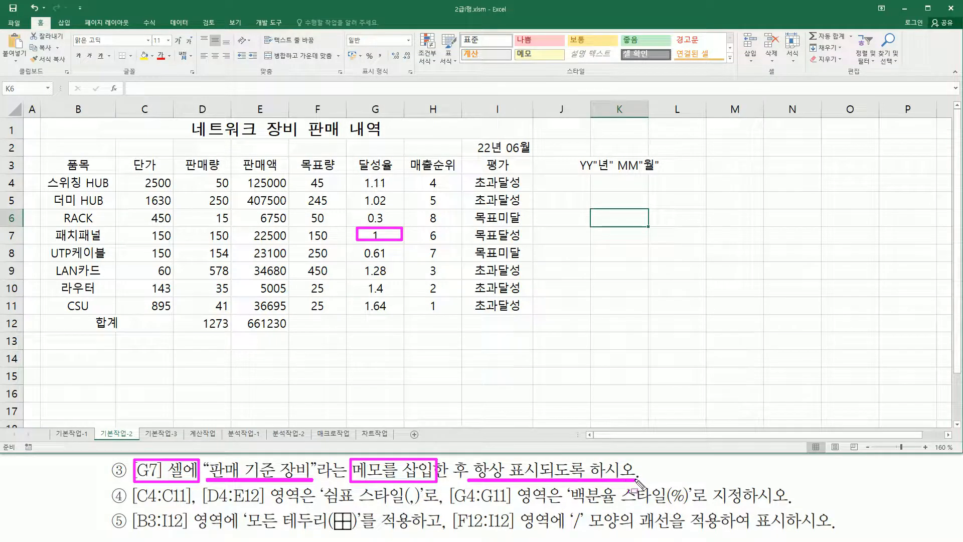
{"action": "key", "text": "Escape"}
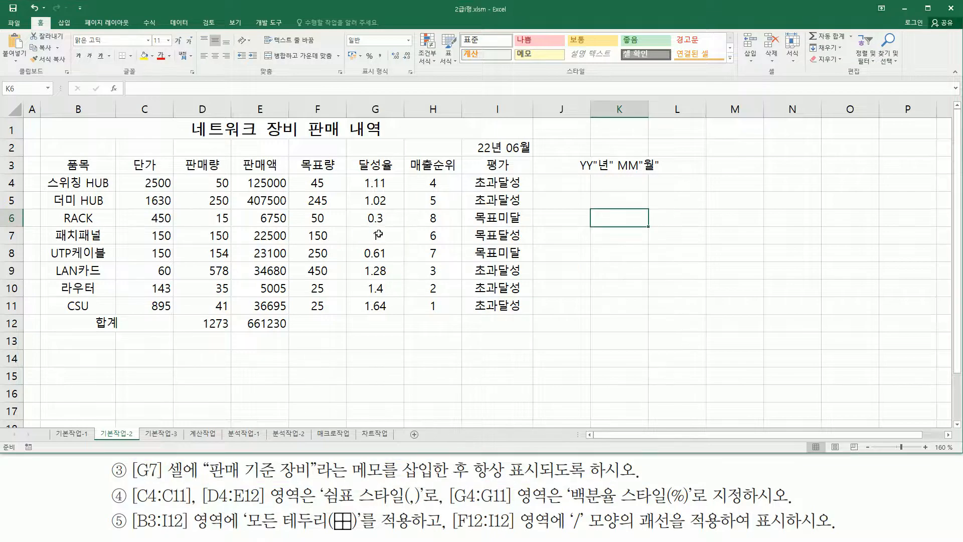
Step: Insert a memo on cell G7 in the 달성율 column
{"action": "left_click", "coordinate": [378, 236]}
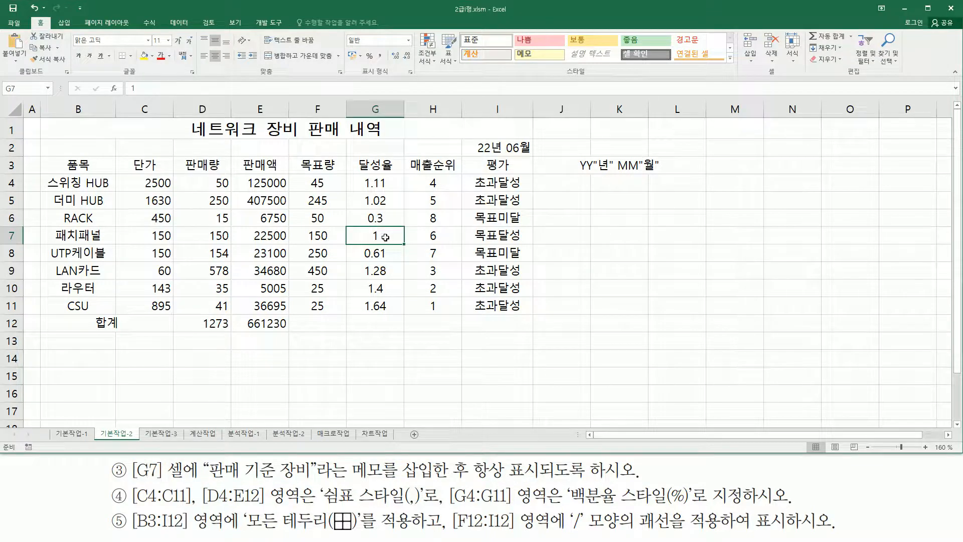
{"action": "right_click", "coordinate": [387, 235]}
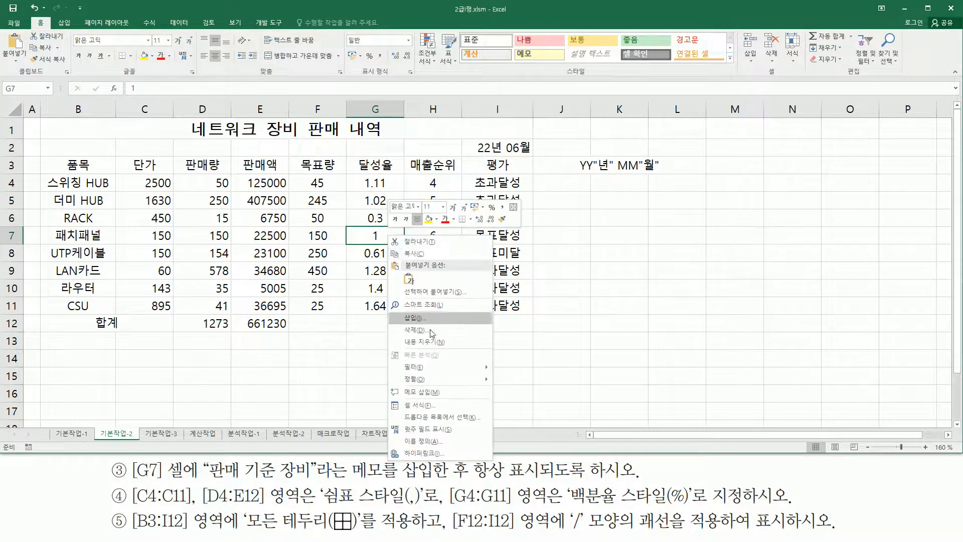
{"action": "left_click", "coordinate": [430, 393]}
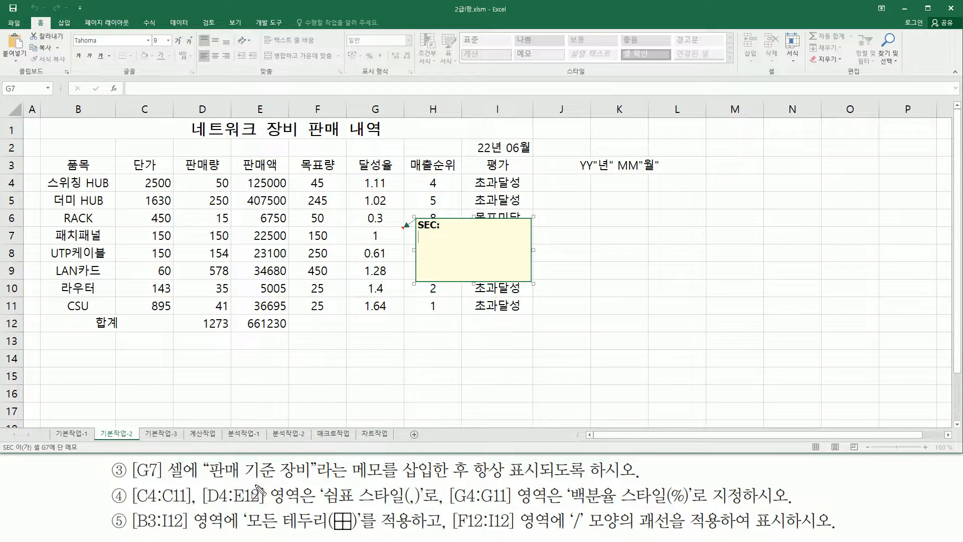
{"action": "left_click_drag", "start_coordinate": [206, 483], "coordinate": [314, 483]}
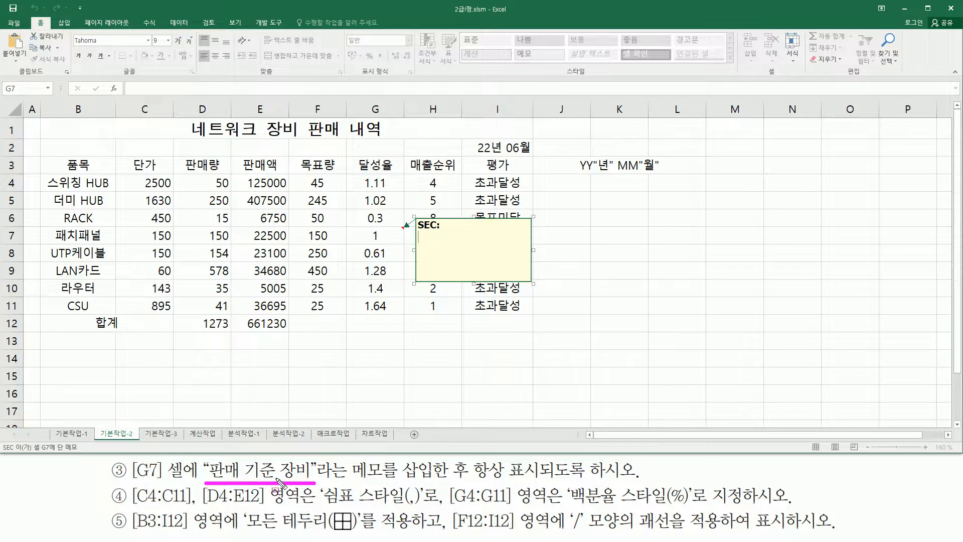
{"action": "mouse_move", "coordinate": [241, 469]}
{"action": "left_mouse_down"}
{"action": "mouse_move", "coordinate": [240, 478]}
{"action": "mouse_move", "coordinate": [277, 478]}
{"action": "left_mouse_up"}
{"action": "key", "text": "Escape"}
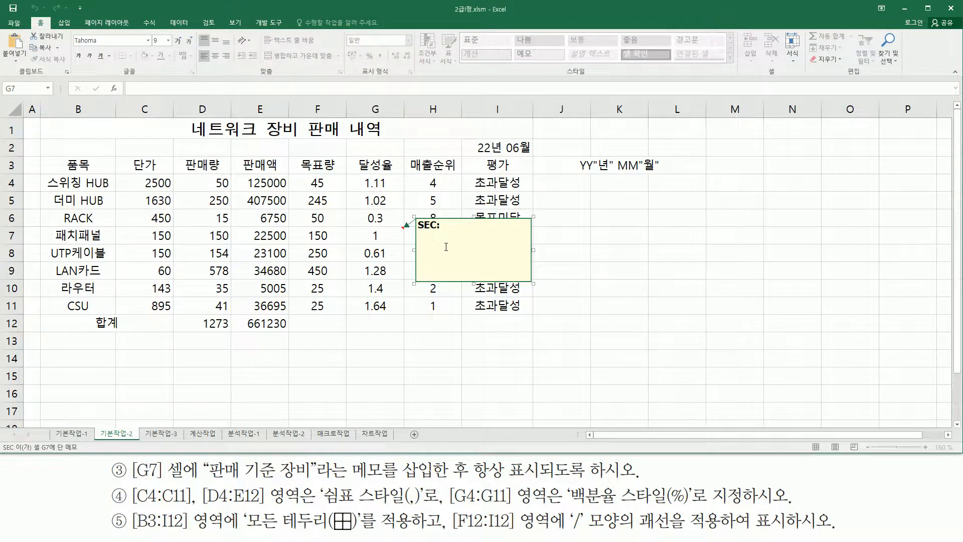
Step: Replace the default author text in G7's memo with '판매 기준 장비' and finish editing the memo
{"action": "key", "text": "BackSpace"}
{"action": "key", "text": "BackSpace"}
{"action": "key", "text": "BackSpace"}
{"action": "key", "text": "BackSpace"}
{"action": "key", "text": "BackSpace"}
{"action": "type", "text": "판매 기준 장비"}
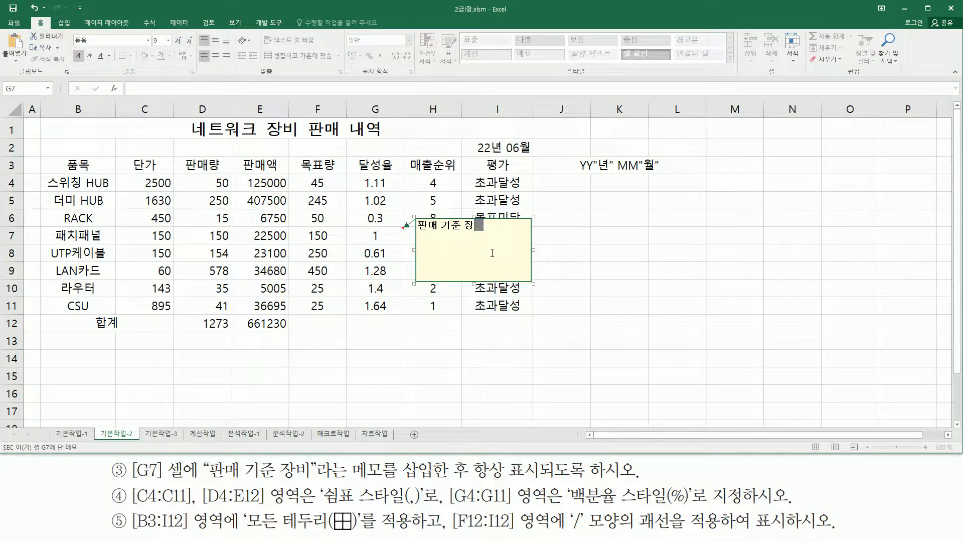
{"action": "left_click", "coordinate": [609, 236]}
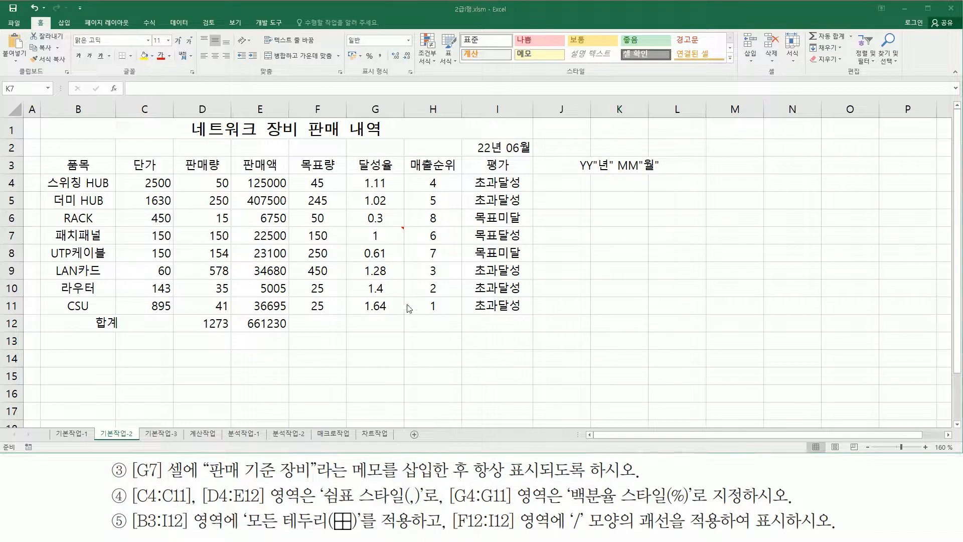
Step: Set the memo on cell G7 to be always displayed
{"action": "left_click", "coordinate": [370, 240]}
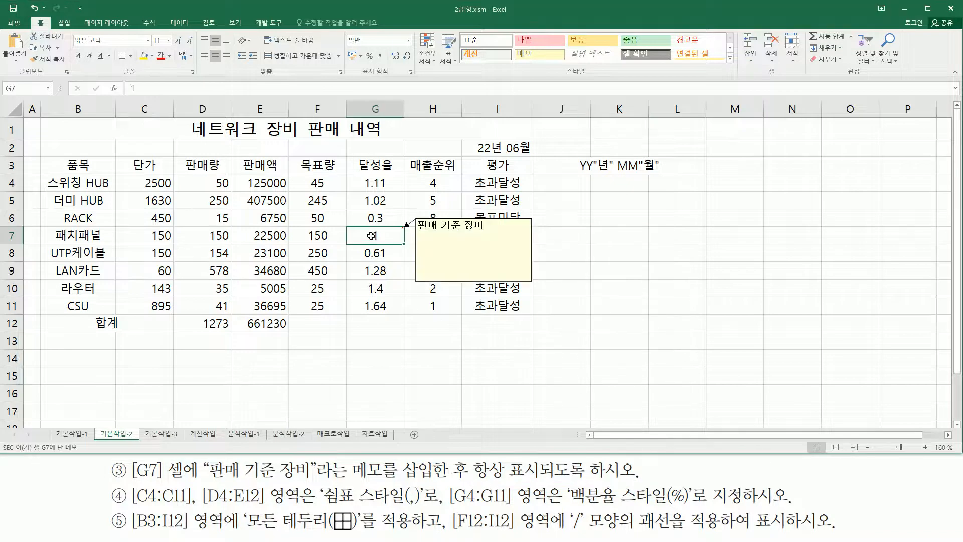
{"action": "right_click", "coordinate": [373, 235]}
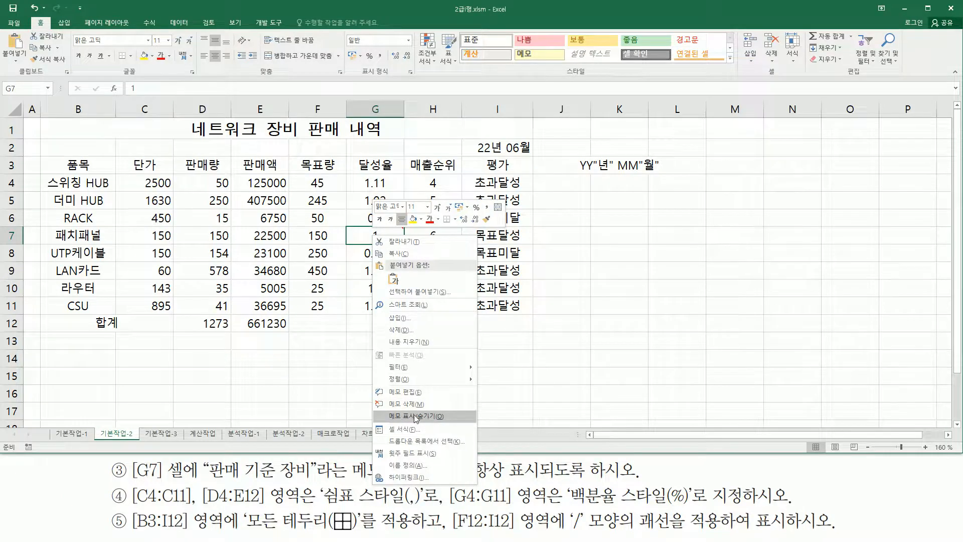
{"action": "left_click", "coordinate": [432, 417]}
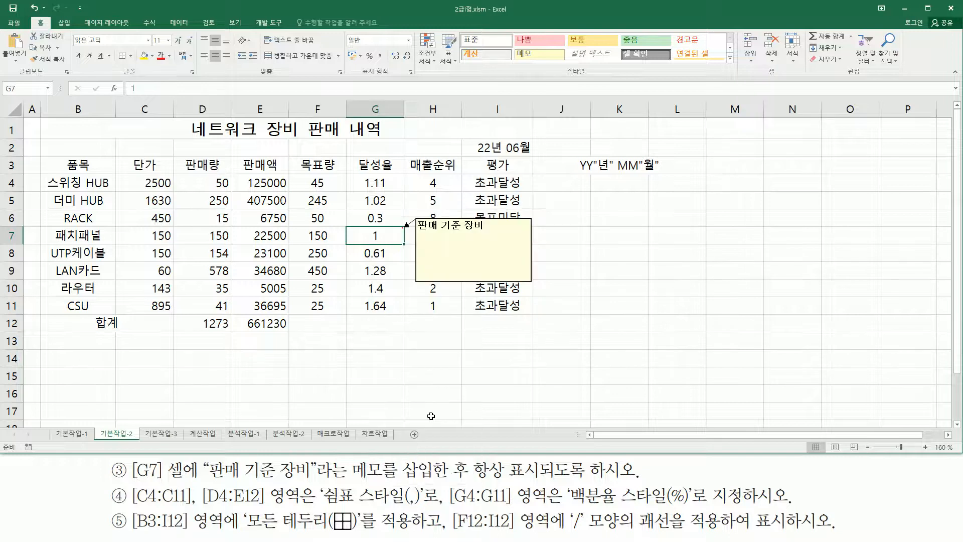
{"action": "left_click", "coordinate": [432, 347]}
{"action": "left_click", "coordinate": [358, 316]}
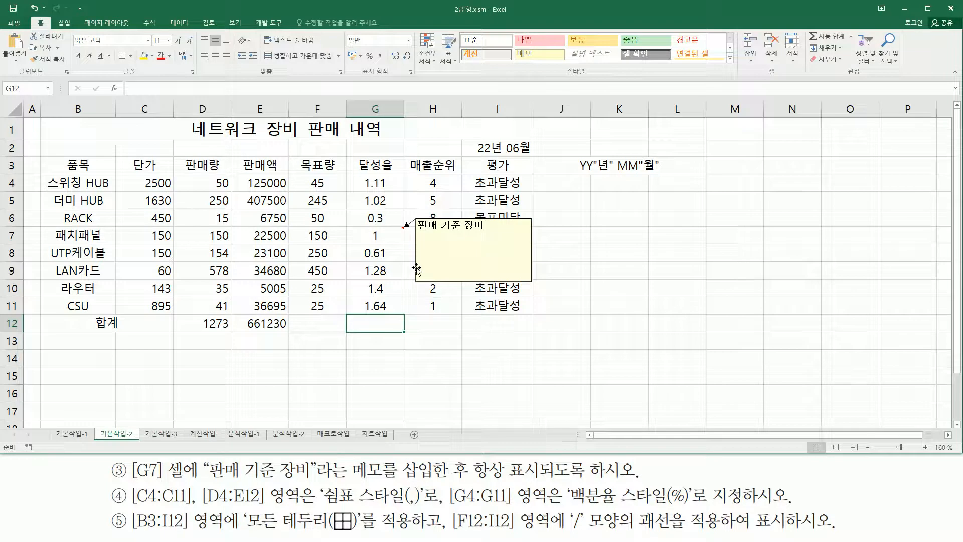
{"action": "mouse_move", "coordinate": [405, 212]}
{"action": "left_mouse_down"}
{"action": "mouse_move", "coordinate": [422, 244]}
{"action": "mouse_move", "coordinate": [536, 290]}
{"action": "left_mouse_up"}
{"action": "key", "text": "Escape"}
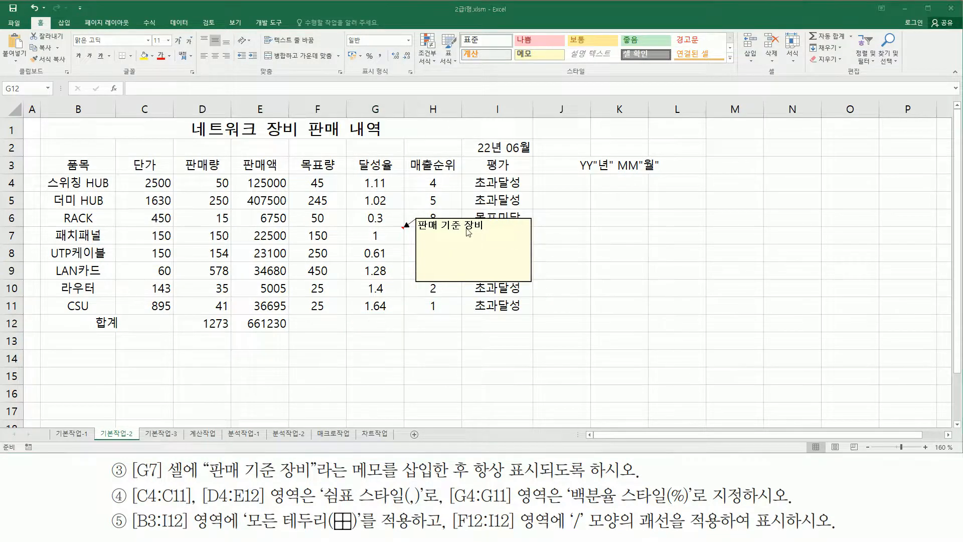
Step: Move the memo box of cell G7 below the table, to about rows 14 to 17 under columns H and I
{"action": "left_click_drag", "start_coordinate": [440, 216], "coordinate": [438, 346]}
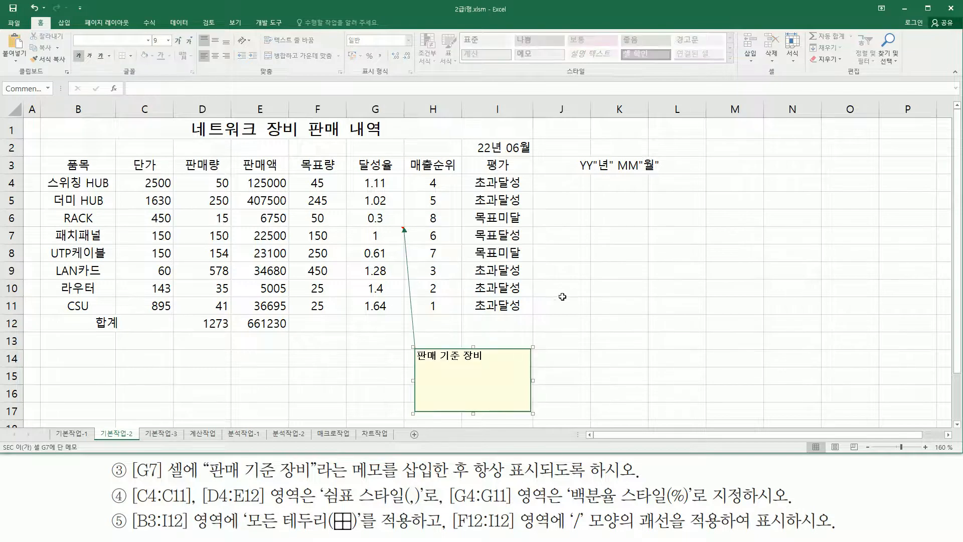
{"action": "left_click", "coordinate": [563, 296]}
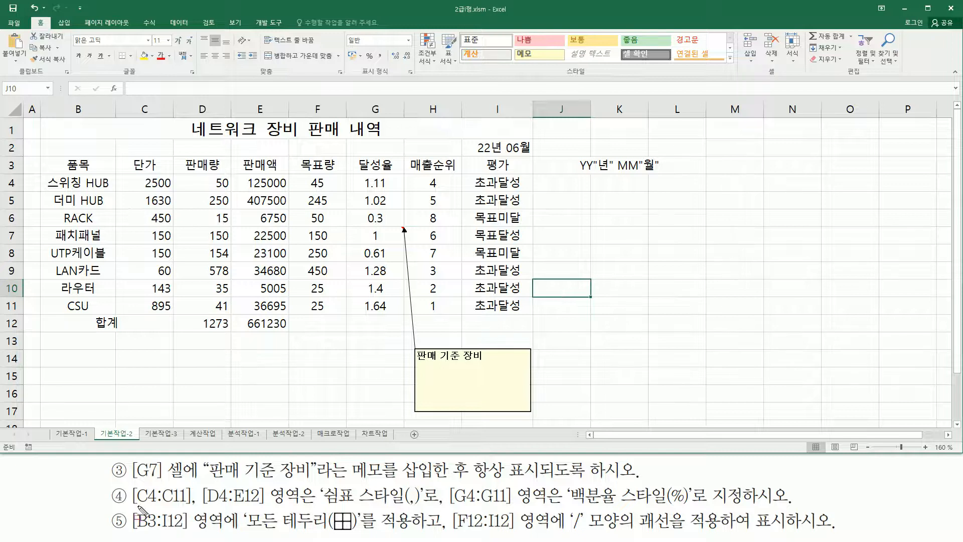
{"action": "mouse_move", "coordinate": [133, 510]}
{"action": "left_mouse_down"}
{"action": "mouse_move", "coordinate": [201, 523]}
{"action": "mouse_move", "coordinate": [208, 492]}
{"action": "mouse_move", "coordinate": [196, 487]}
{"action": "left_mouse_up"}
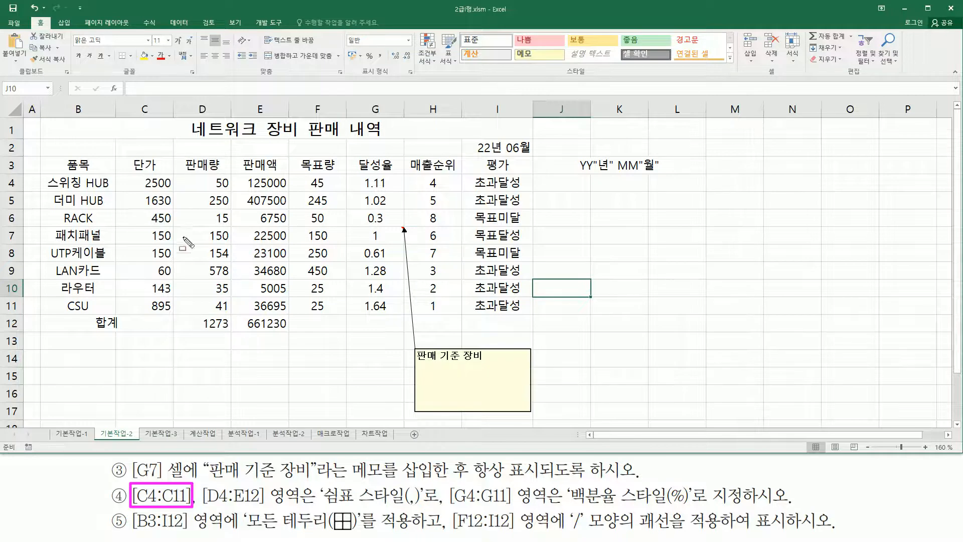
{"action": "mouse_move", "coordinate": [123, 176]}
{"action": "left_mouse_down"}
{"action": "mouse_move", "coordinate": [173, 189]}
{"action": "mouse_move", "coordinate": [174, 309]}
{"action": "left_mouse_up"}
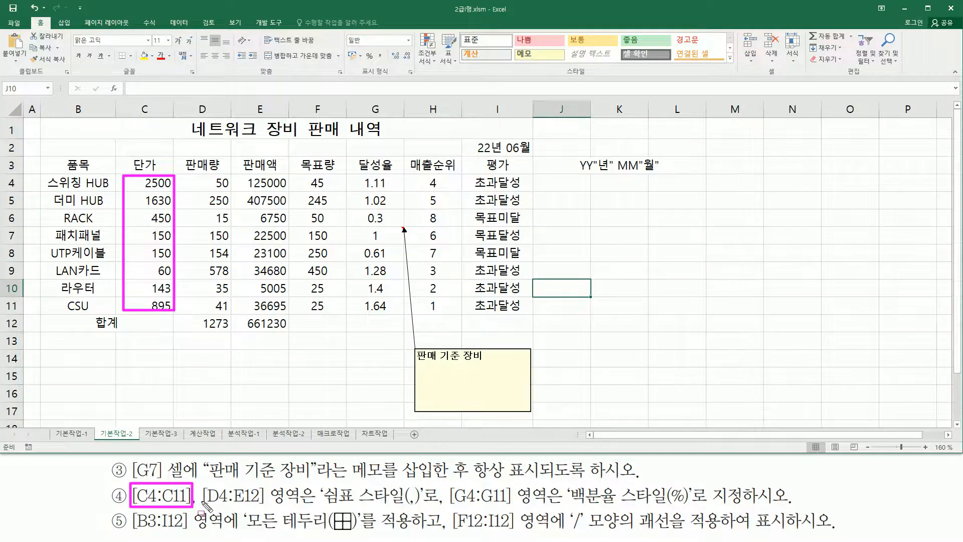
{"action": "mouse_move", "coordinate": [203, 506]}
{"action": "left_mouse_down"}
{"action": "mouse_move", "coordinate": [301, 508]}
{"action": "mouse_move", "coordinate": [315, 499]}
{"action": "mouse_move", "coordinate": [305, 484]}
{"action": "left_mouse_up"}
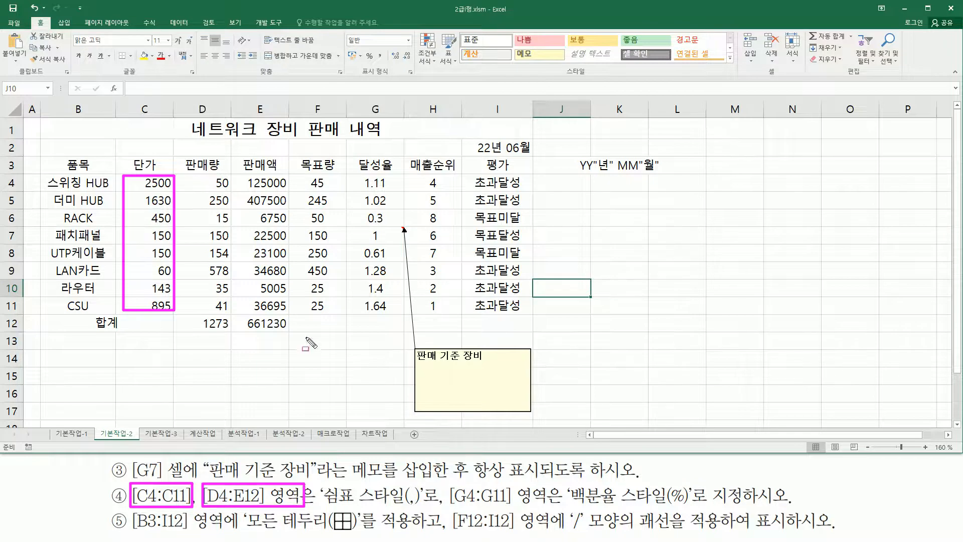
{"action": "mouse_move", "coordinate": [189, 175]}
{"action": "left_mouse_down"}
{"action": "mouse_move", "coordinate": [203, 190]}
{"action": "mouse_move", "coordinate": [232, 189]}
{"action": "left_mouse_up"}
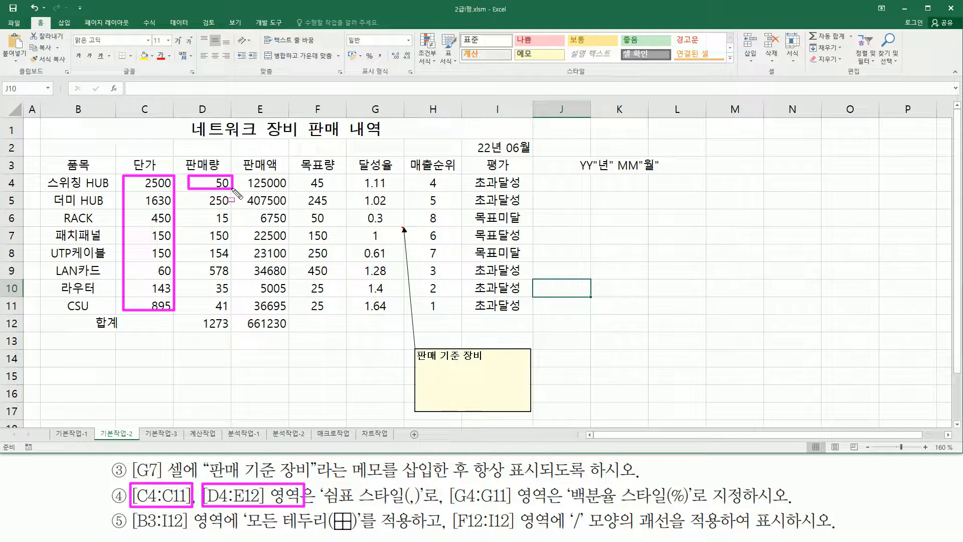
{"action": "left_click_drag", "start_coordinate": [232, 189], "coordinate": [289, 333]}
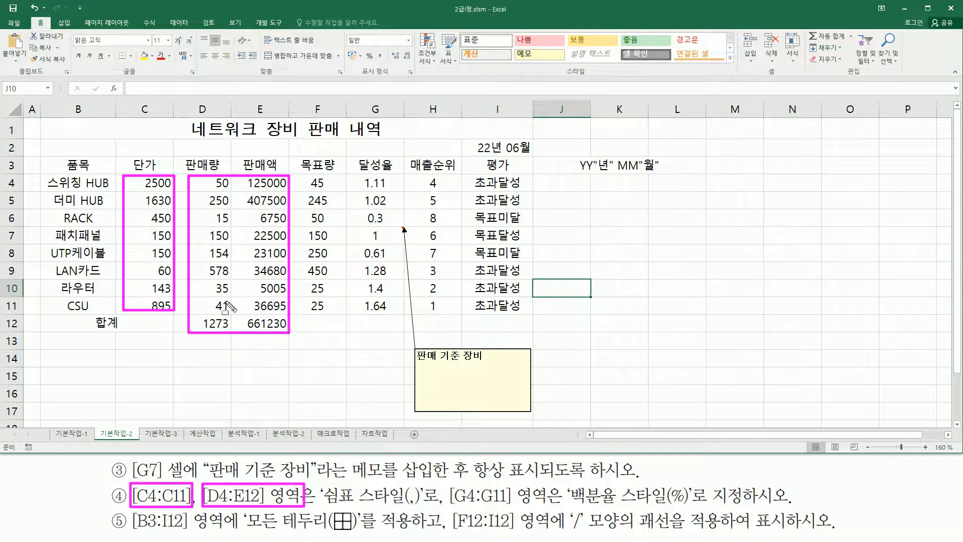
{"action": "left_click_drag", "start_coordinate": [318, 503], "coordinate": [413, 503]}
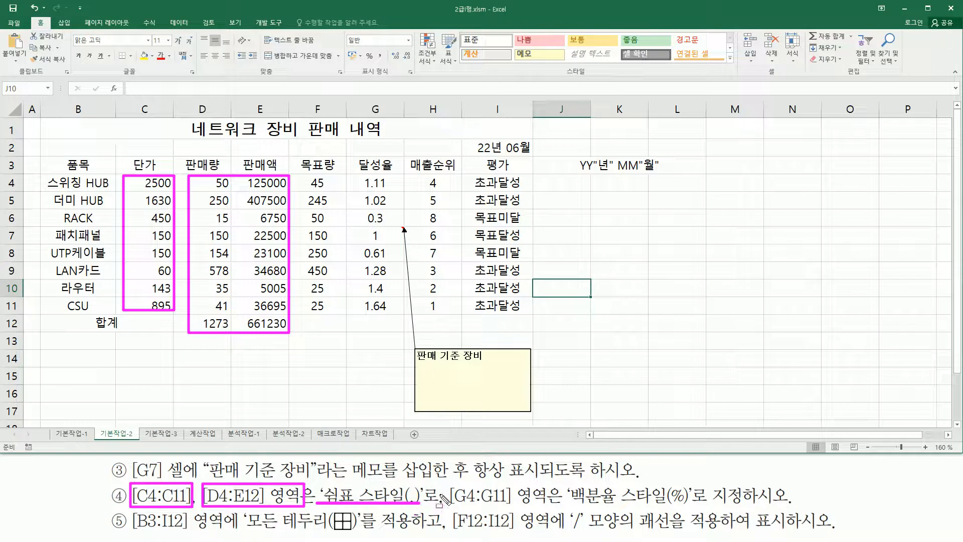
{"action": "left_click_drag", "start_coordinate": [437, 477], "coordinate": [437, 506]}
{"action": "key", "text": "Escape"}
Step: Apply the comma style (쉼표 스타일) to the ranges C4:C11 and D4:E12 together
{"action": "left_click_drag", "start_coordinate": [141, 183], "coordinate": [149, 307]}
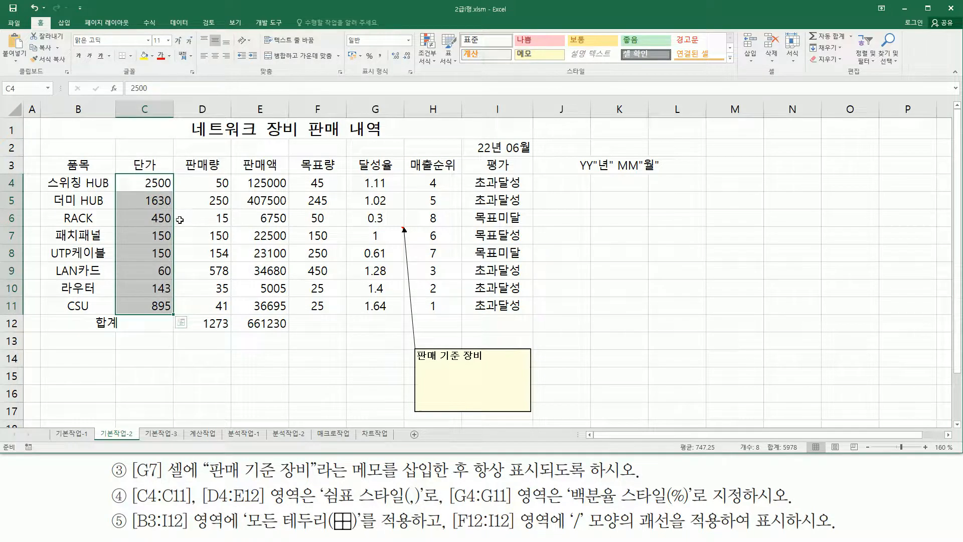
{"action": "left_click_drag", "start_coordinate": [192, 185], "coordinate": [264, 316]}
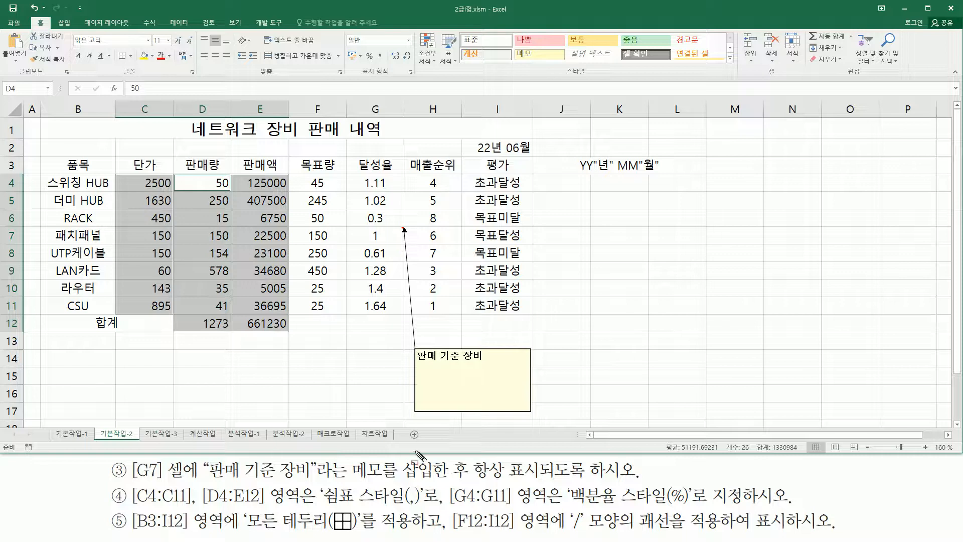
{"action": "left_click_drag", "start_coordinate": [323, 502], "coordinate": [427, 503]}
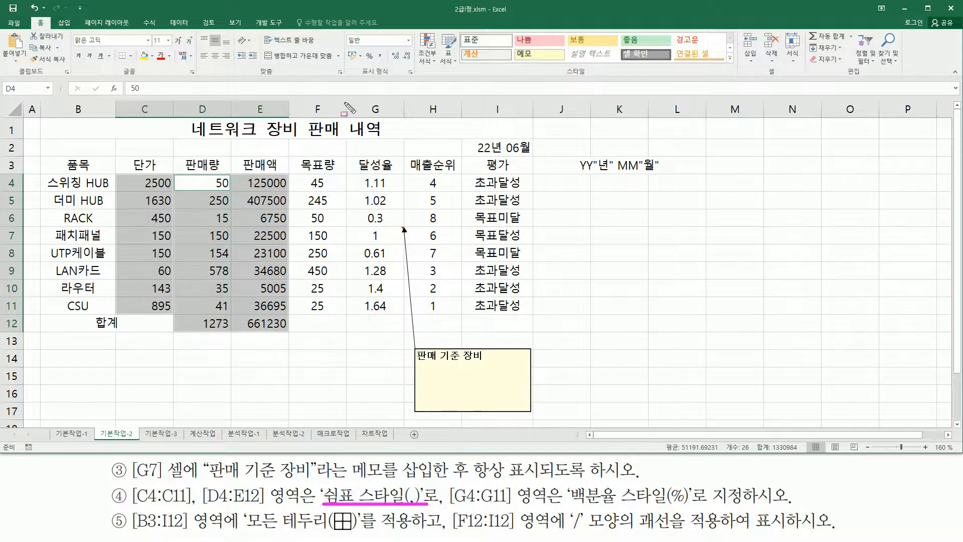
{"action": "mouse_move", "coordinate": [356, 78]}
{"action": "left_mouse_down"}
{"action": "mouse_move", "coordinate": [386, 79]}
{"action": "mouse_move", "coordinate": [387, 63]}
{"action": "left_mouse_up"}
{"action": "key", "text": "Escape"}
{"action": "left_click", "coordinate": [381, 57]}
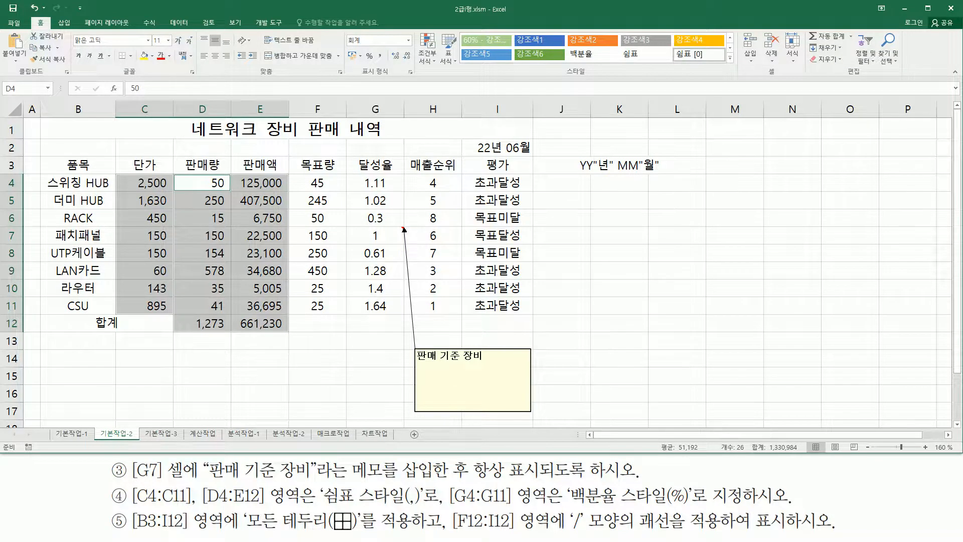
{"action": "mouse_move", "coordinate": [443, 481]}
{"action": "left_mouse_down"}
{"action": "mouse_move", "coordinate": [443, 514]}
{"action": "mouse_move", "coordinate": [551, 509]}
{"action": "left_mouse_up"}
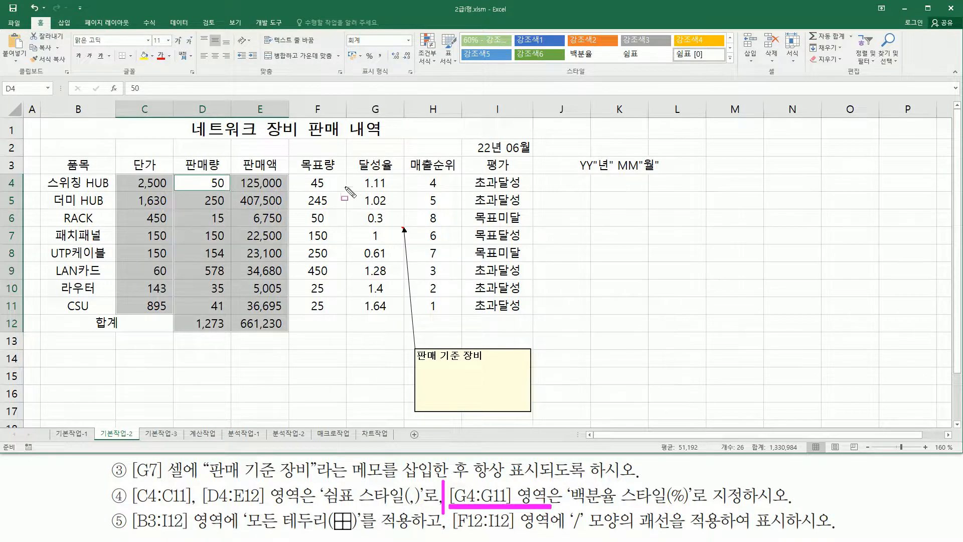
{"action": "mouse_move", "coordinate": [353, 175]}
{"action": "left_mouse_down"}
{"action": "mouse_move", "coordinate": [386, 298]}
{"action": "mouse_move", "coordinate": [403, 316]}
{"action": "left_mouse_up"}
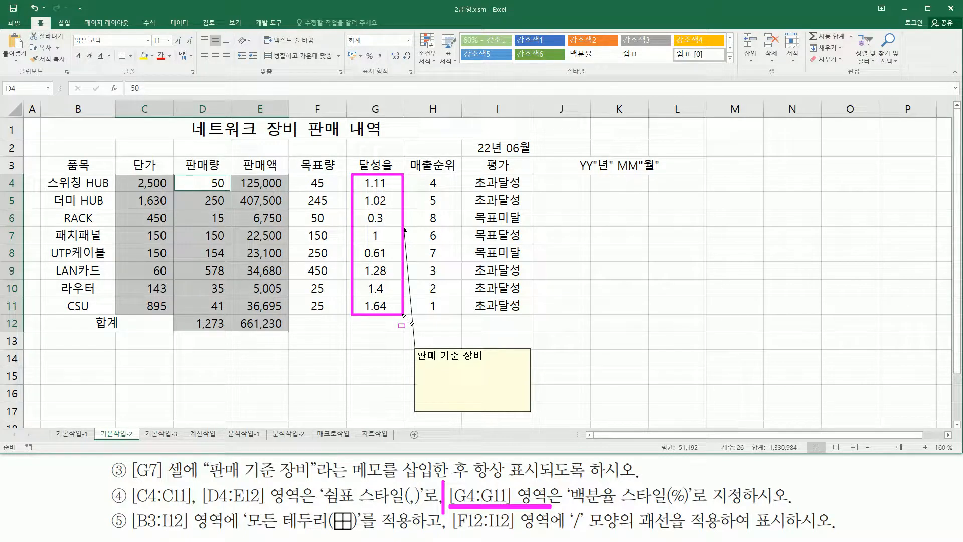
{"action": "left_click_drag", "start_coordinate": [567, 505], "coordinate": [744, 508]}
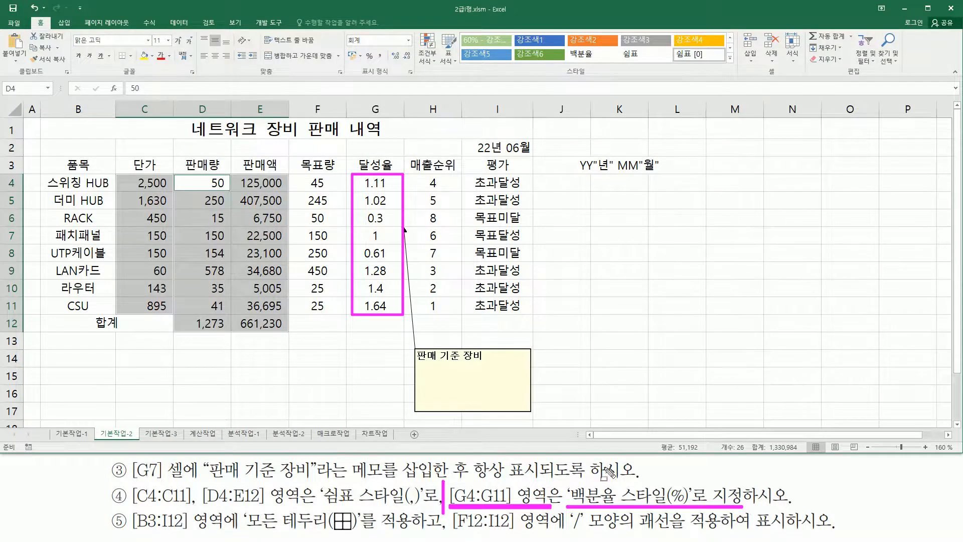
{"action": "left_click_drag", "start_coordinate": [354, 75], "coordinate": [396, 75]}
{"action": "mouse_move", "coordinate": [364, 48]}
{"action": "left_mouse_down"}
{"action": "mouse_move", "coordinate": [364, 68]}
{"action": "mouse_move", "coordinate": [378, 67]}
{"action": "left_mouse_up"}
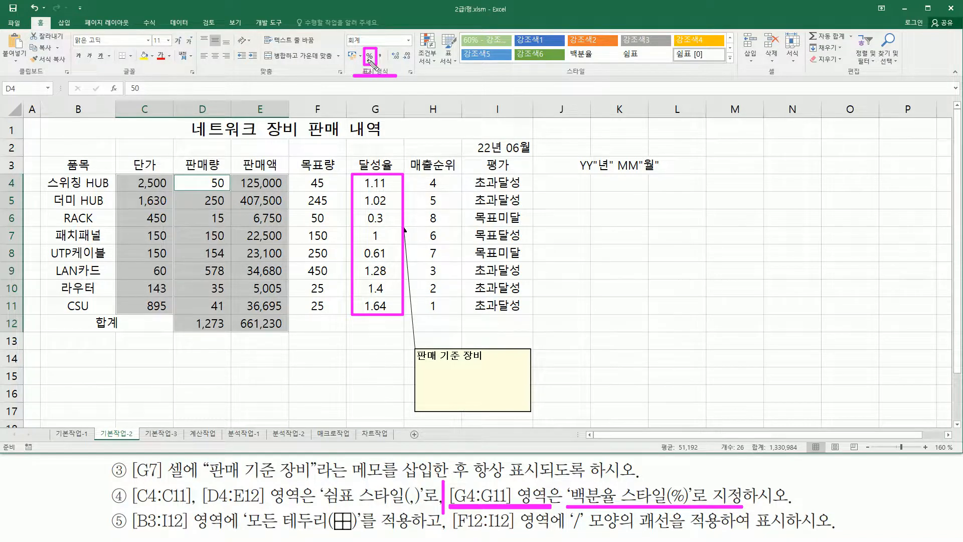
{"action": "key", "text": "Escape"}
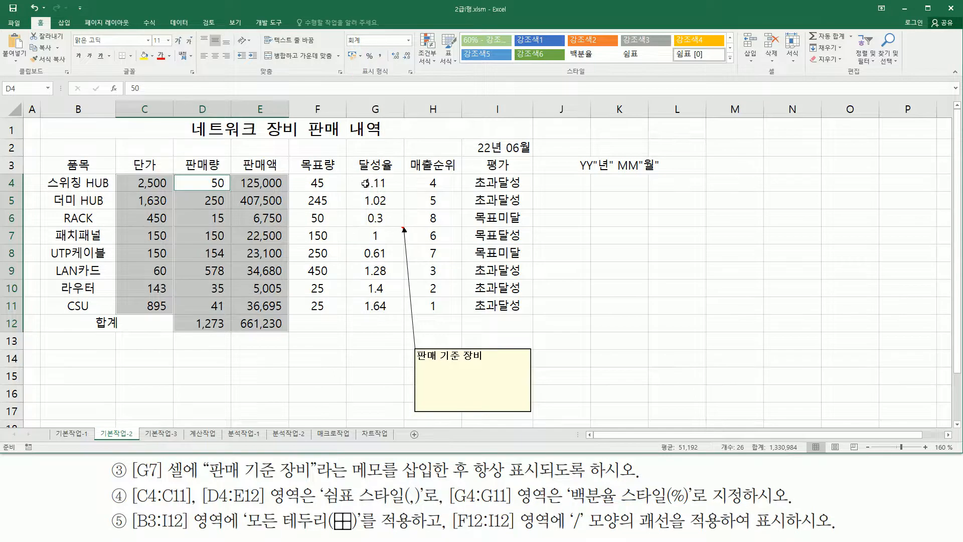
Step: Apply the percent style (백분율 스타일) to the 달성율 values in G4:G11
{"action": "left_click_drag", "start_coordinate": [367, 182], "coordinate": [394, 316]}
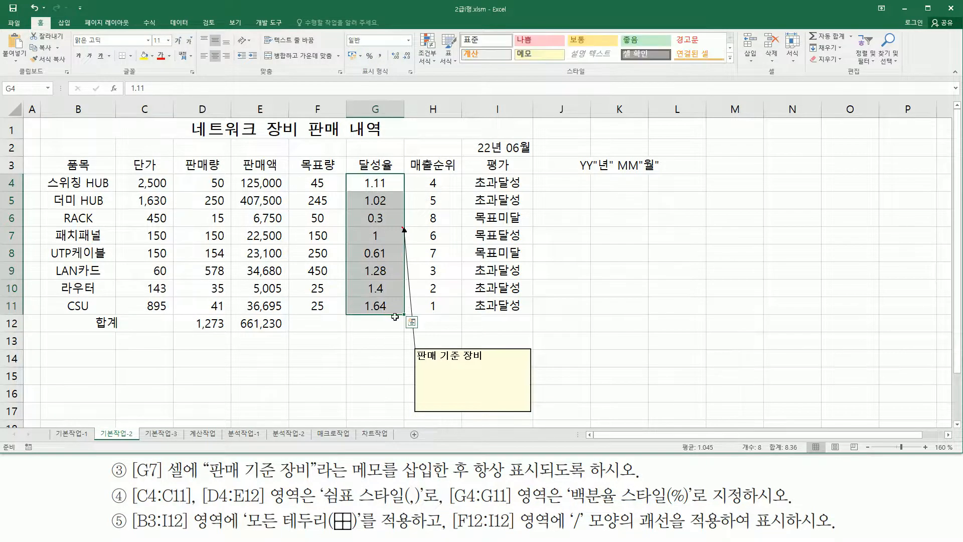
{"action": "left_click", "coordinate": [370, 57]}
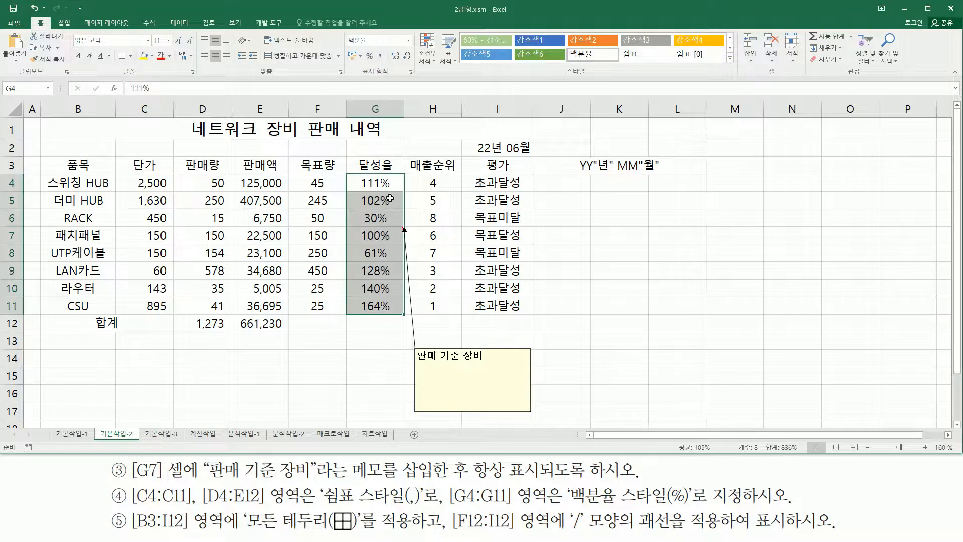
{"action": "left_click_drag", "start_coordinate": [349, 175], "coordinate": [407, 315]}
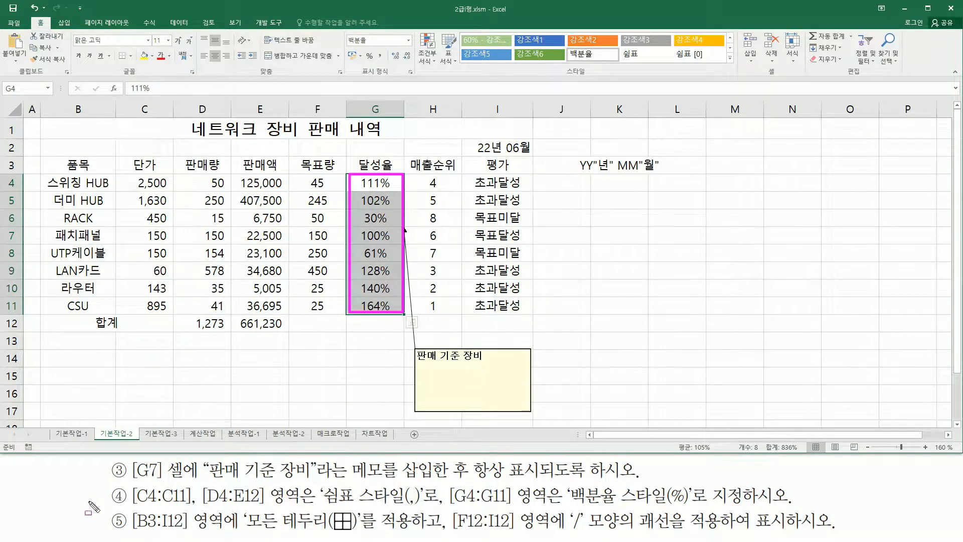
{"action": "key", "text": "Escape"}
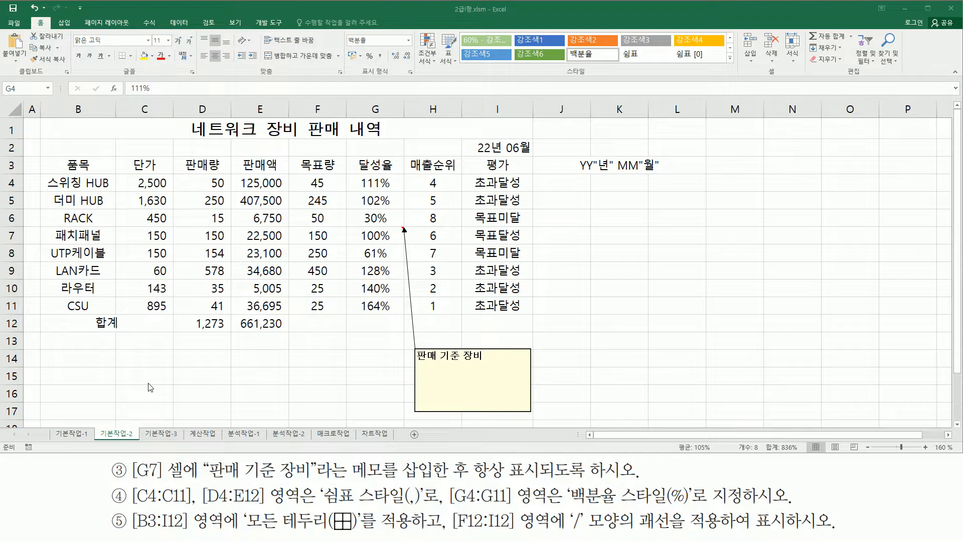
{"action": "key", "text": "ctrl+2"}
{"action": "mouse_move", "coordinate": [129, 517]}
{"action": "left_mouse_down"}
{"action": "mouse_move", "coordinate": [186, 534]}
{"action": "mouse_move", "coordinate": [236, 533]}
{"action": "left_mouse_up"}
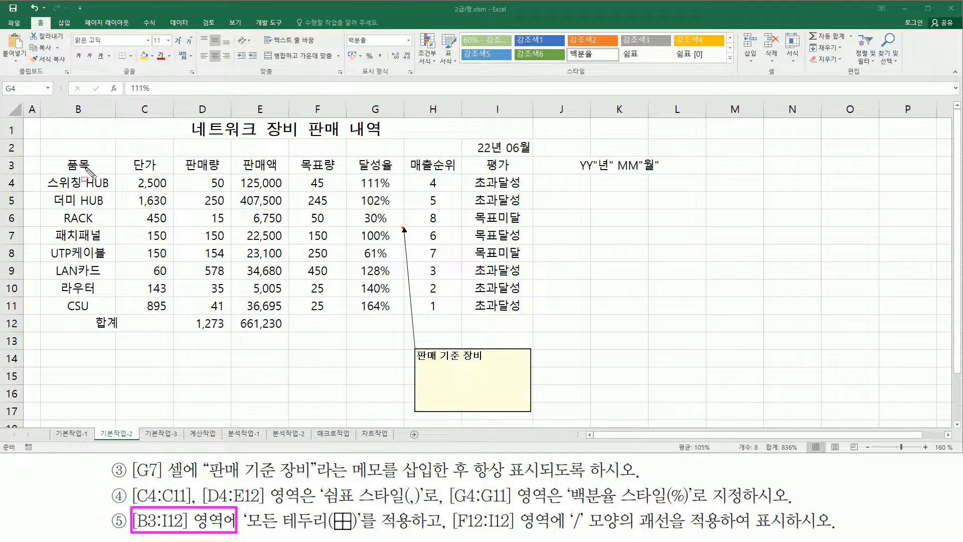
{"action": "mouse_move", "coordinate": [44, 156]}
{"action": "left_mouse_down"}
{"action": "mouse_move", "coordinate": [105, 173]}
{"action": "mouse_move", "coordinate": [135, 248]}
{"action": "mouse_move", "coordinate": [347, 321]}
{"action": "mouse_move", "coordinate": [526, 331]}
{"action": "left_mouse_up"}
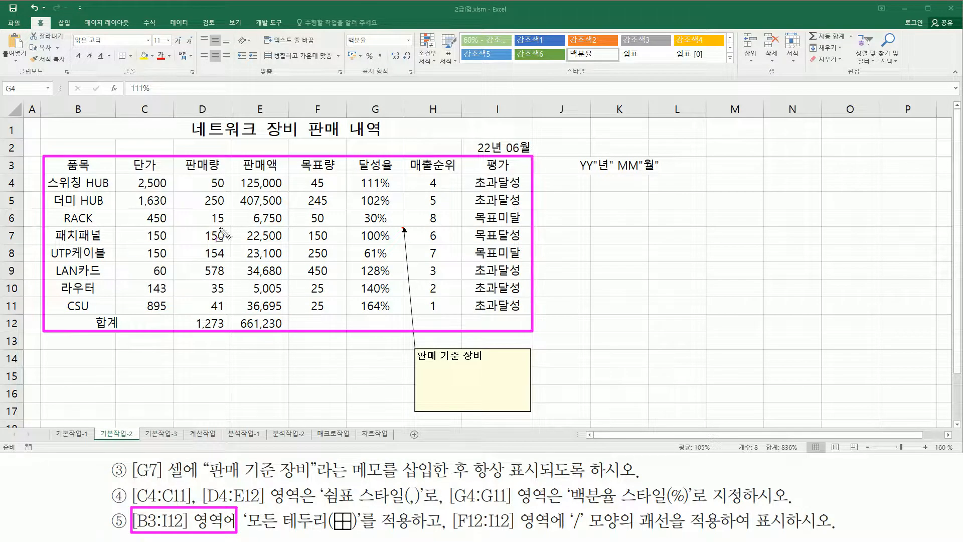
{"action": "left_click_drag", "start_coordinate": [245, 534], "coordinate": [409, 535]}
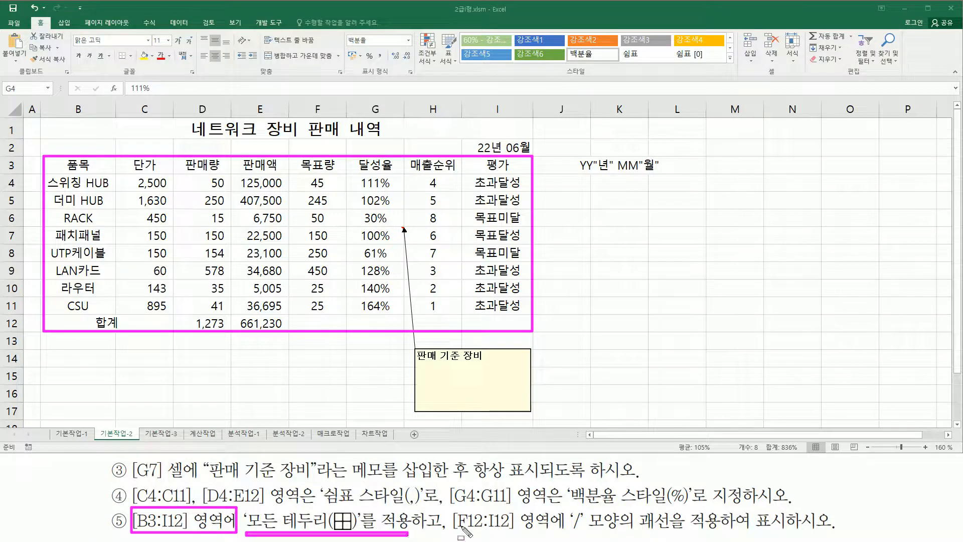
{"action": "left_click_drag", "start_coordinate": [442, 498], "coordinate": [443, 536]}
{"action": "key", "text": "Escape"}
Step: Apply all borders (모든 테두리) to the table range B3:I12
{"action": "left_click", "coordinate": [55, 162]}
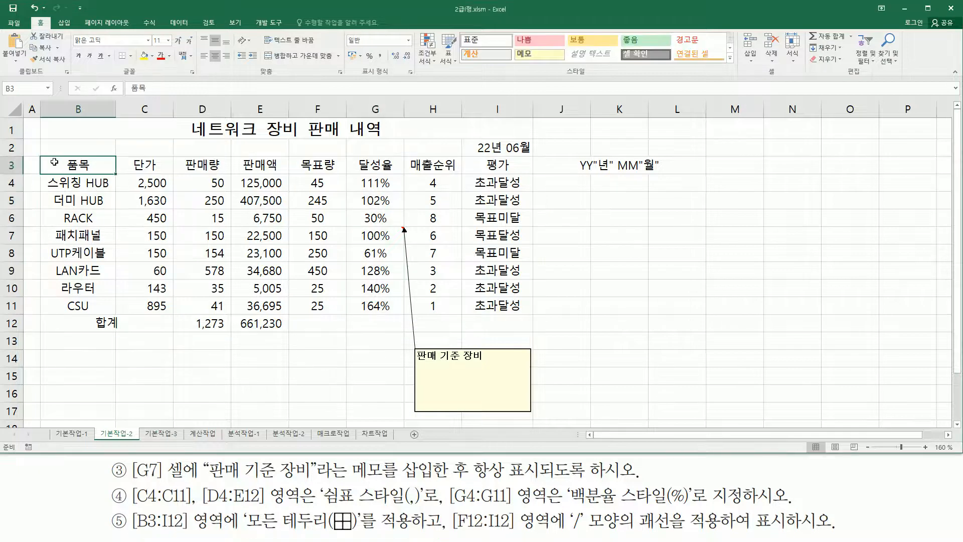
{"action": "left_click_drag", "start_coordinate": [63, 161], "coordinate": [479, 323]}
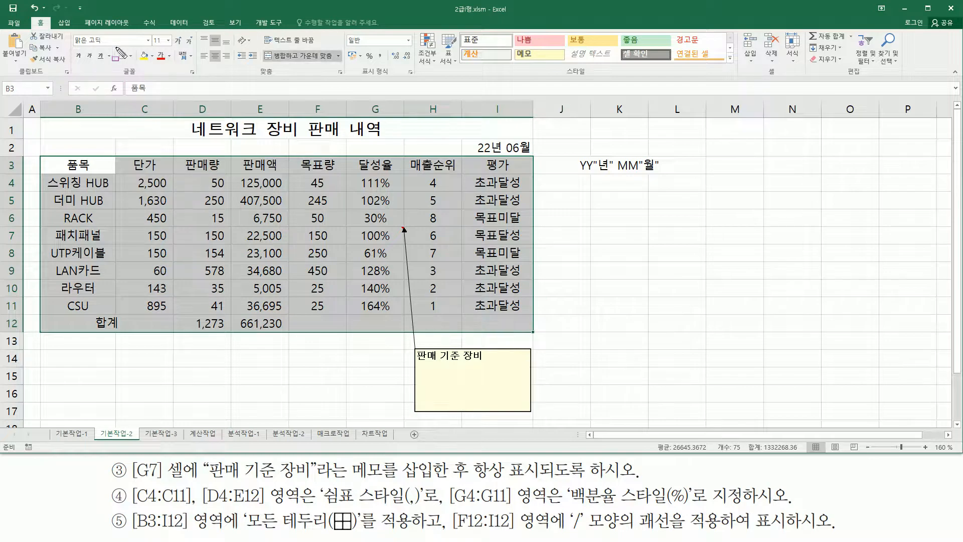
{"action": "left_click_drag", "start_coordinate": [115, 46], "coordinate": [139, 67]}
{"action": "key", "text": "Escape"}
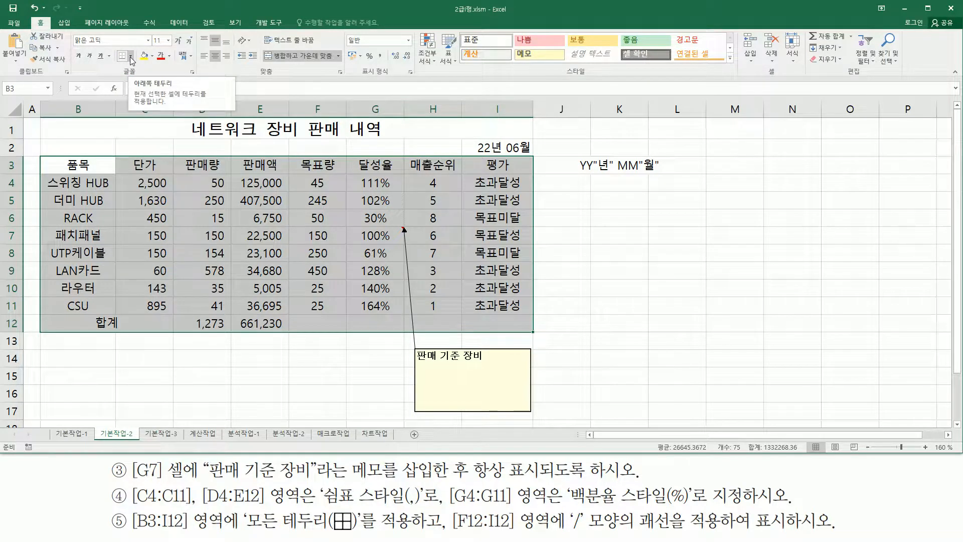
{"action": "left_click", "coordinate": [131, 56]}
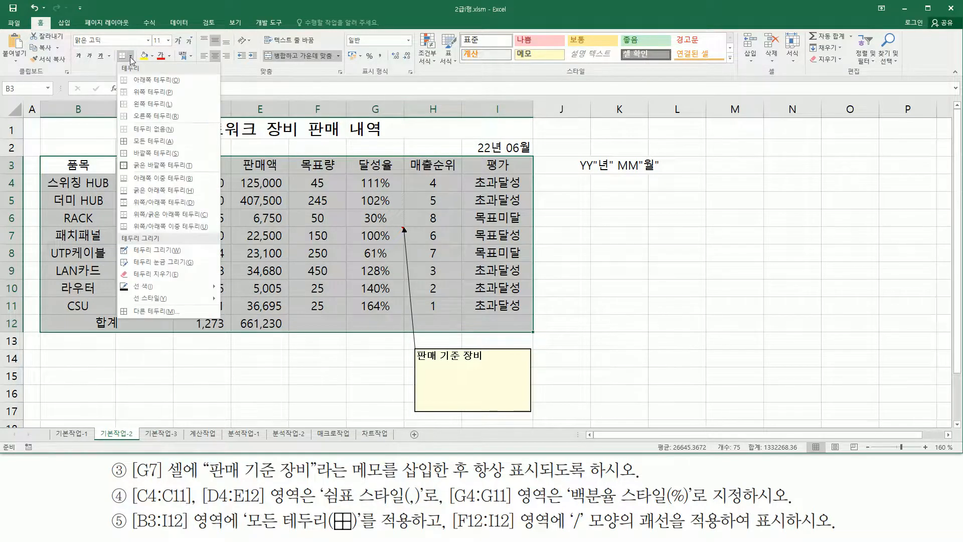
{"action": "left_click", "coordinate": [178, 140]}
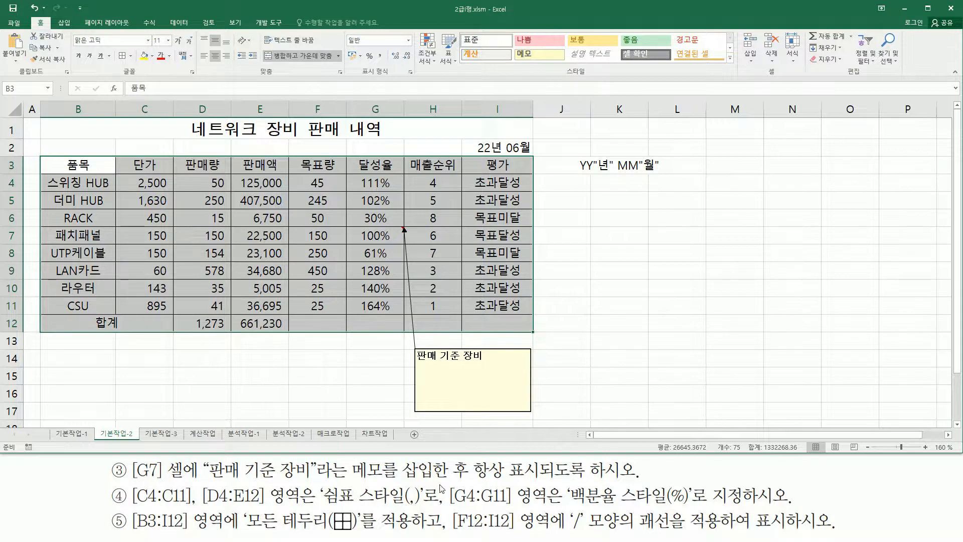
{"action": "mouse_move", "coordinate": [453, 511]}
{"action": "left_mouse_down"}
{"action": "mouse_move", "coordinate": [467, 531]}
{"action": "mouse_move", "coordinate": [559, 536]}
{"action": "left_mouse_up"}
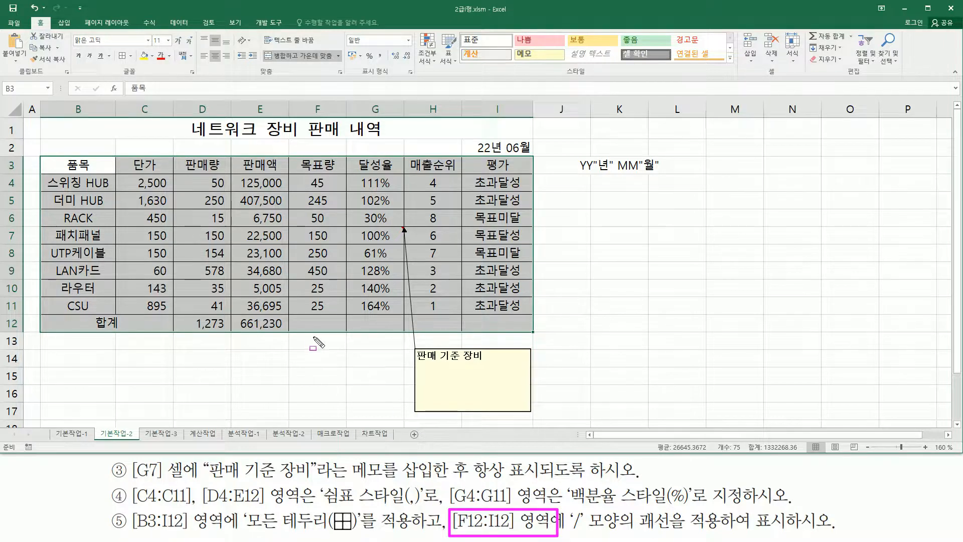
{"action": "mouse_move", "coordinate": [293, 317]}
{"action": "left_mouse_down"}
{"action": "mouse_move", "coordinate": [334, 328]}
{"action": "mouse_move", "coordinate": [531, 333]}
{"action": "left_mouse_up"}
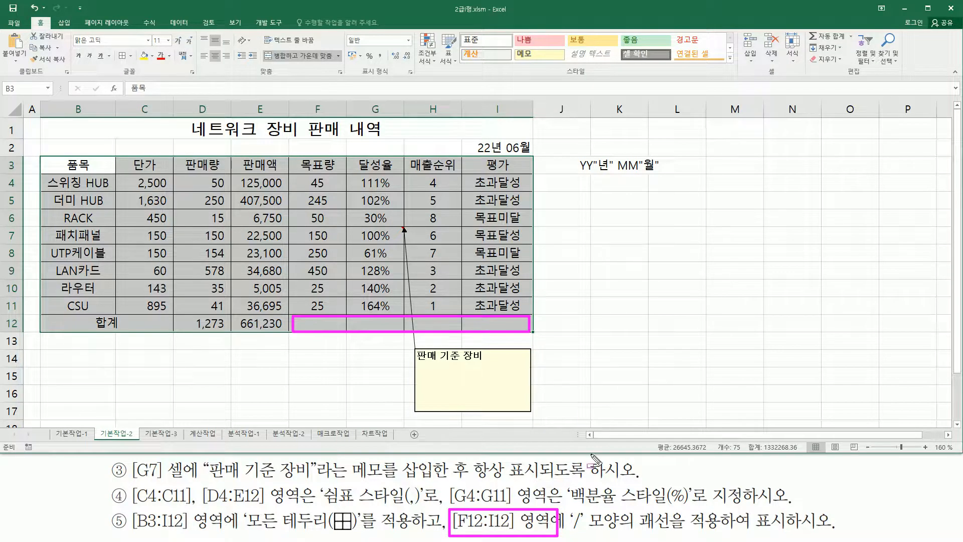
{"action": "left_click_drag", "start_coordinate": [566, 529], "coordinate": [781, 532]}
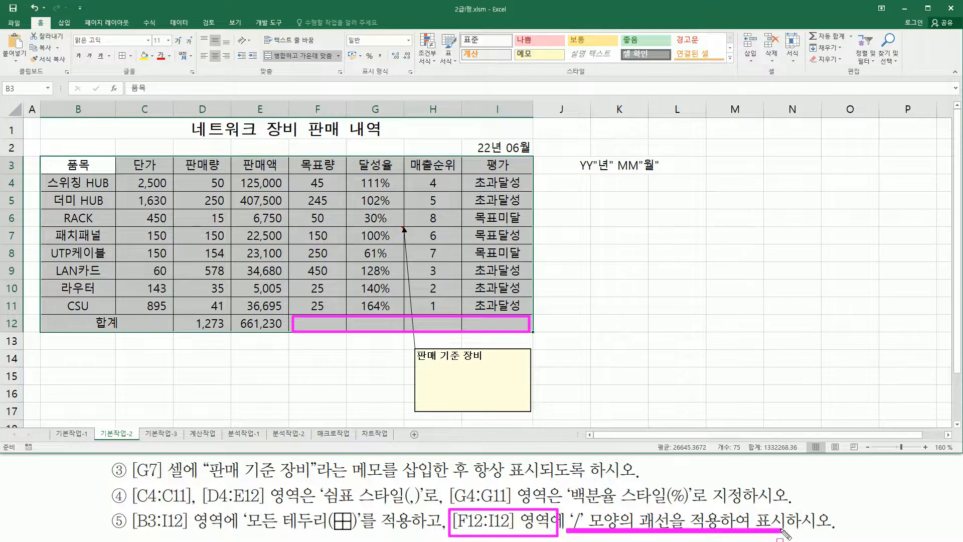
{"action": "key", "text": "Escape"}
Step: Apply the '/' diagonal border line to the cells F12:I12
{"action": "left_click_drag", "start_coordinate": [310, 326], "coordinate": [468, 323]}
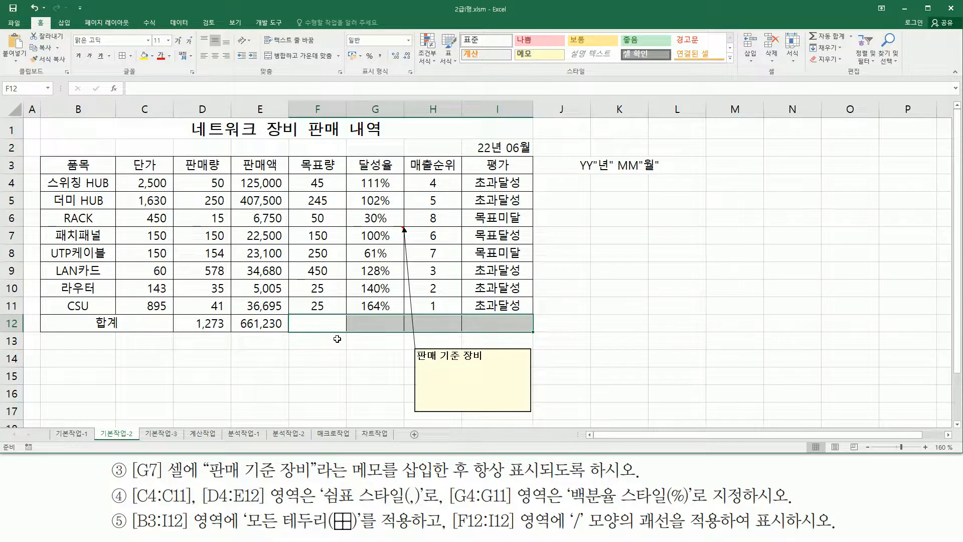
{"action": "key", "text": "ctrl+1"}
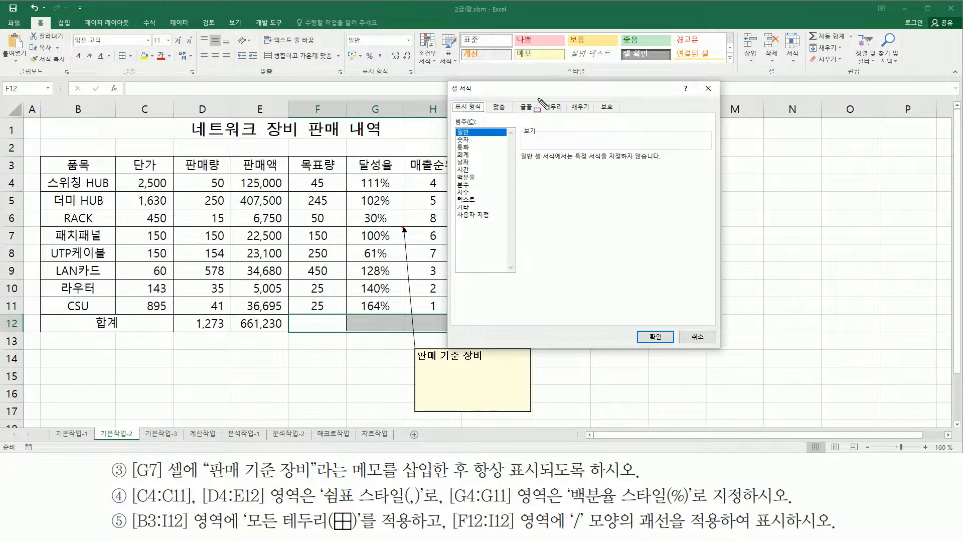
{"action": "left_click", "coordinate": [555, 107]}
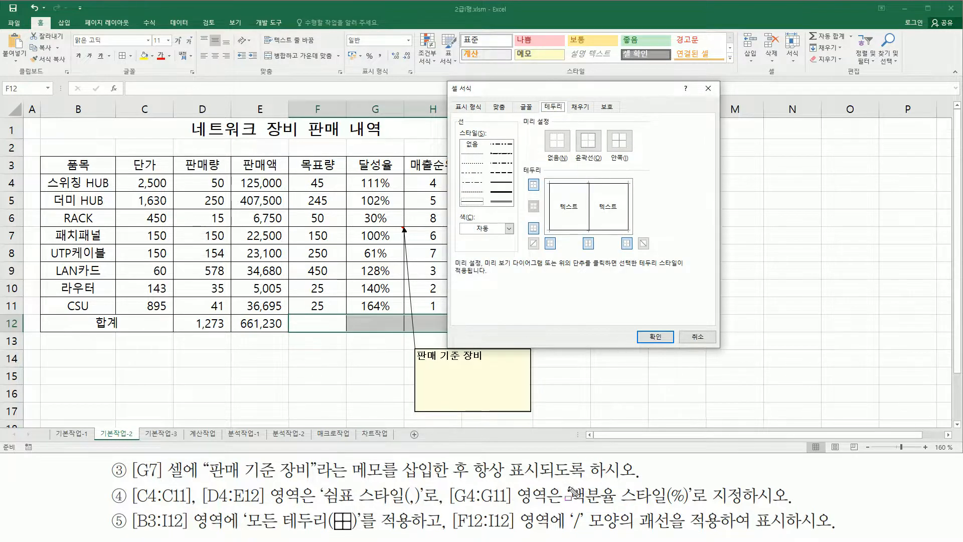
{"action": "left_click", "coordinate": [534, 244]}
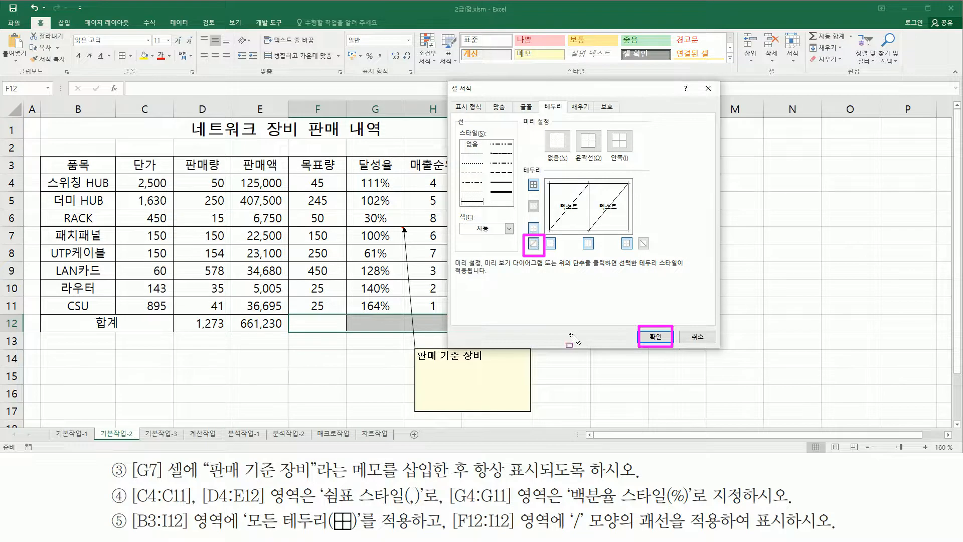
{"action": "left_click", "coordinate": [657, 336]}
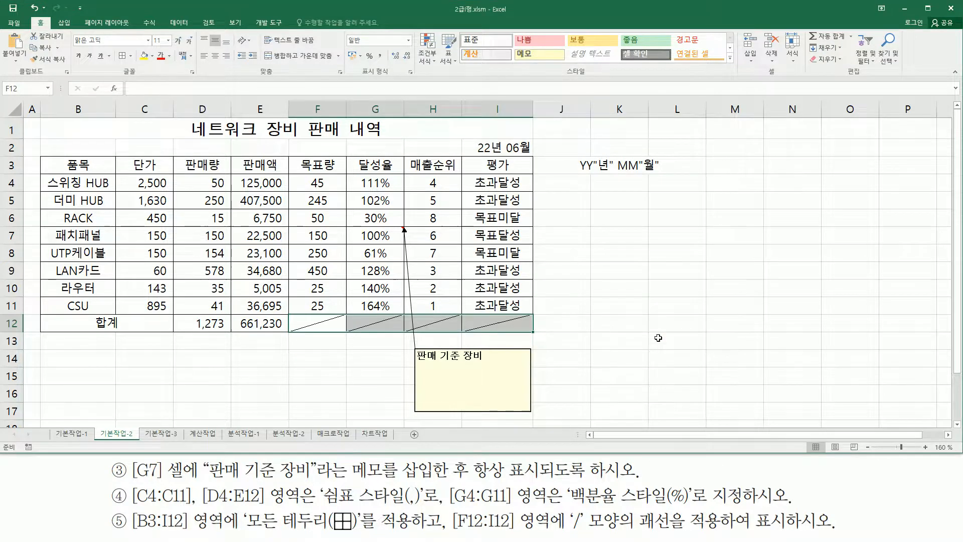
{"action": "left_click", "coordinate": [577, 293]}
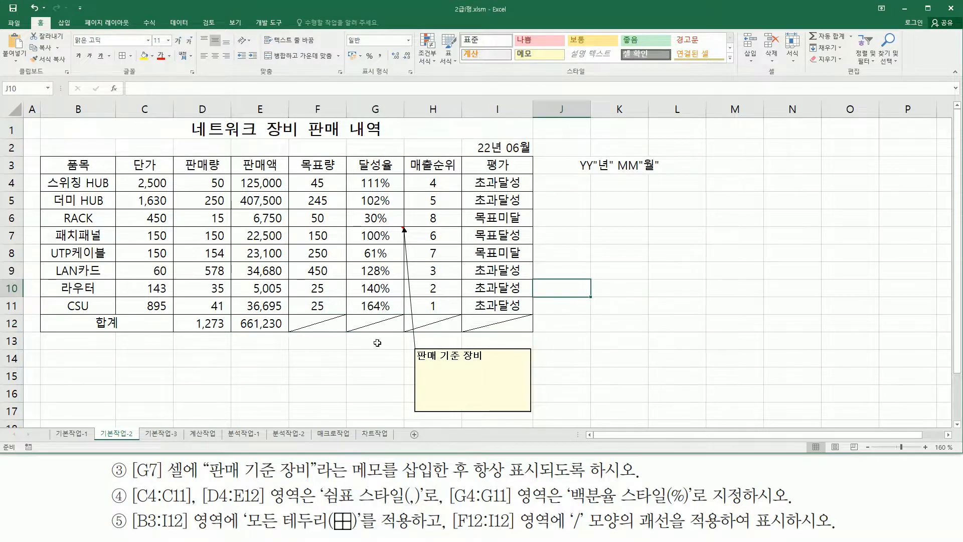
{"action": "left_click", "coordinate": [604, 216]}
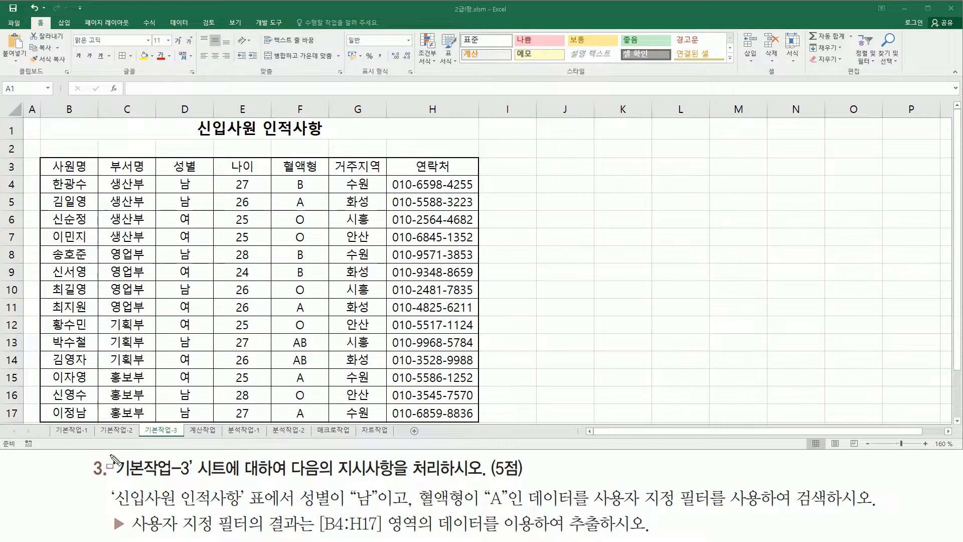
Step: Examine the custom filter conditions for the '기본작업-3' sheet and the B4:H17 data range they apply to
{"action": "left_click_drag", "start_coordinate": [281, 475], "coordinate": [481, 478]}
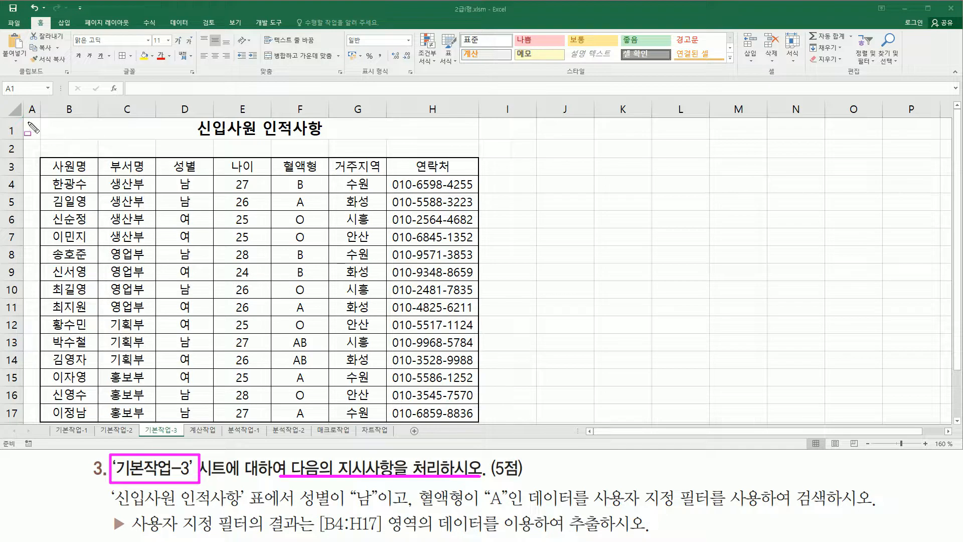
{"action": "left_click_drag", "start_coordinate": [41, 116], "coordinate": [53, 158]}
{"action": "left_click_drag", "start_coordinate": [67, 191], "coordinate": [484, 429]}
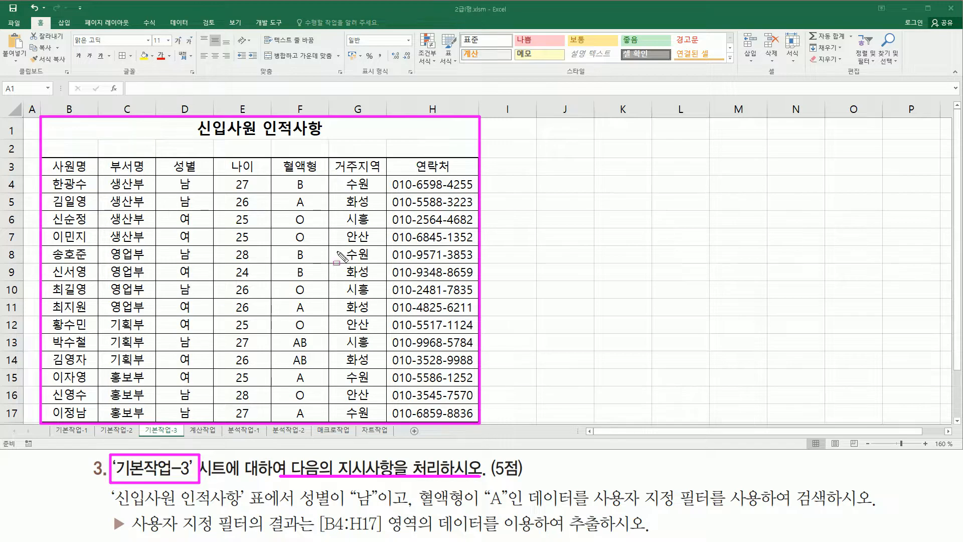
{"action": "key", "text": "Escape"}
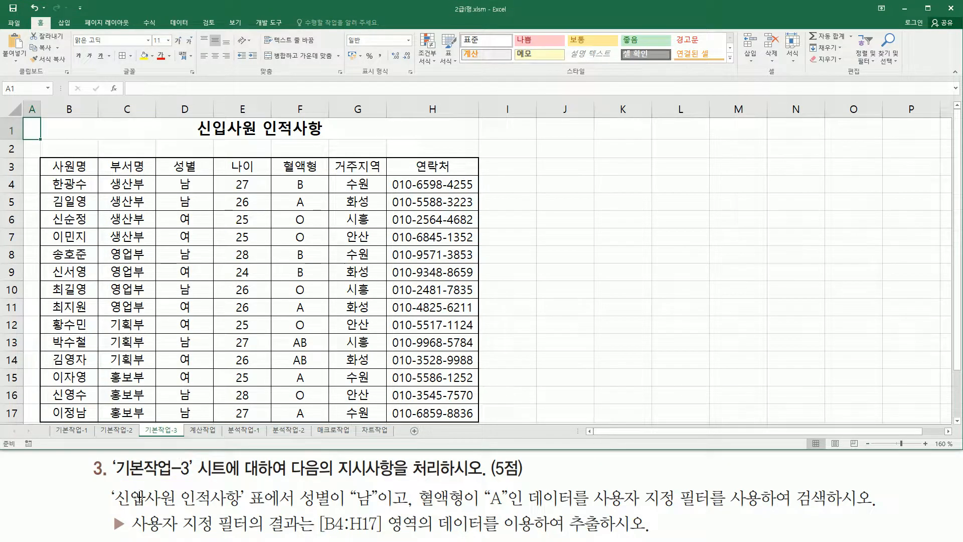
{"action": "left_click_drag", "start_coordinate": [108, 512], "coordinate": [377, 512]}
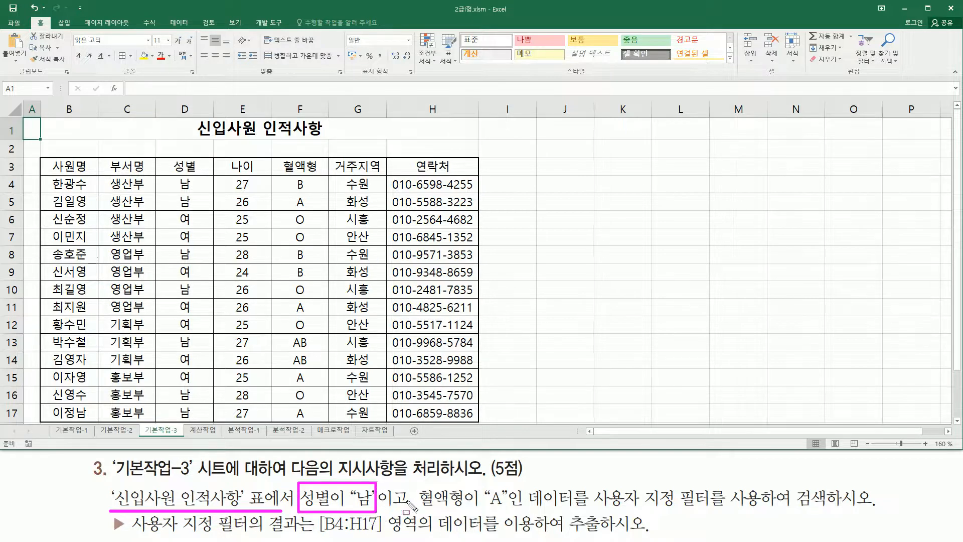
{"action": "mouse_move", "coordinate": [414, 481]}
{"action": "left_mouse_down"}
{"action": "mouse_move", "coordinate": [452, 516]}
{"action": "mouse_move", "coordinate": [524, 530]}
{"action": "mouse_move", "coordinate": [512, 518]}
{"action": "left_mouse_up"}
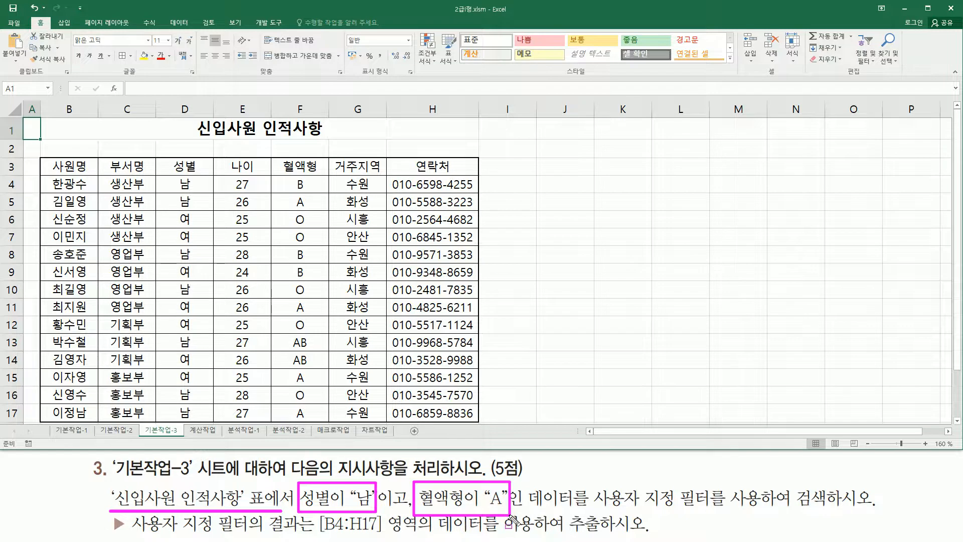
{"action": "mouse_move", "coordinate": [595, 508]}
{"action": "left_mouse_down"}
{"action": "mouse_move", "coordinate": [709, 506]}
{"action": "mouse_move", "coordinate": [712, 516]}
{"action": "left_mouse_up"}
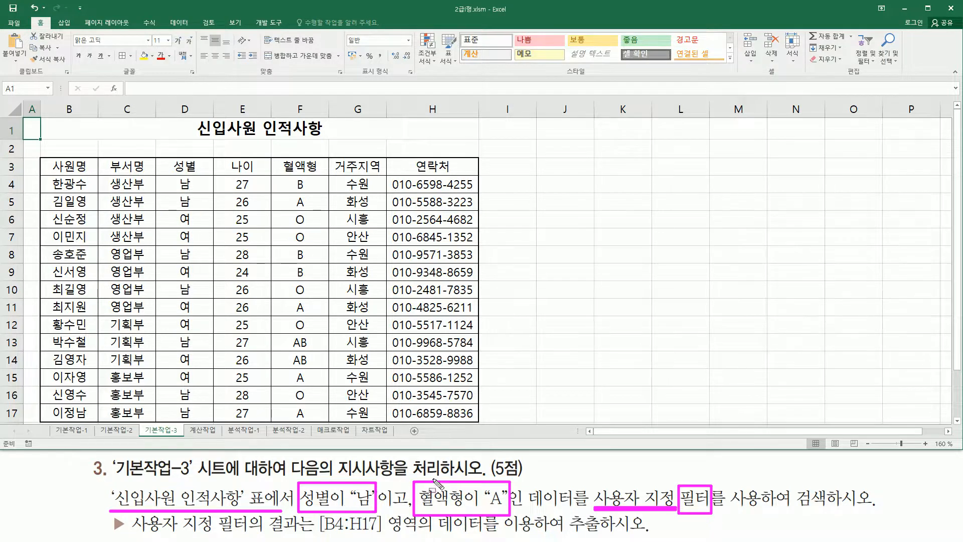
{"action": "left_click_drag", "start_coordinate": [378, 508], "coordinate": [406, 509]}
{"action": "left_click_drag", "start_coordinate": [132, 535], "coordinate": [296, 535]}
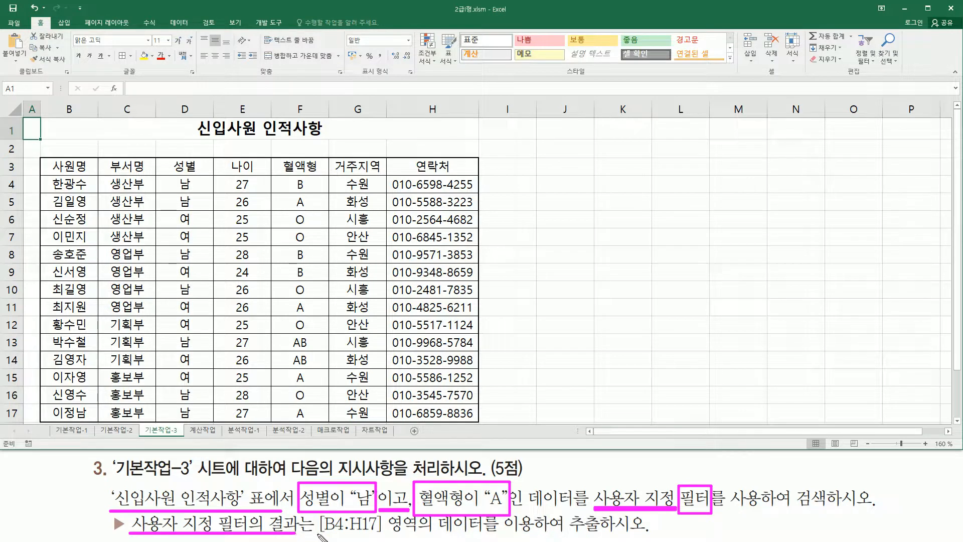
{"action": "left_click_drag", "start_coordinate": [360, 536], "coordinate": [602, 534]}
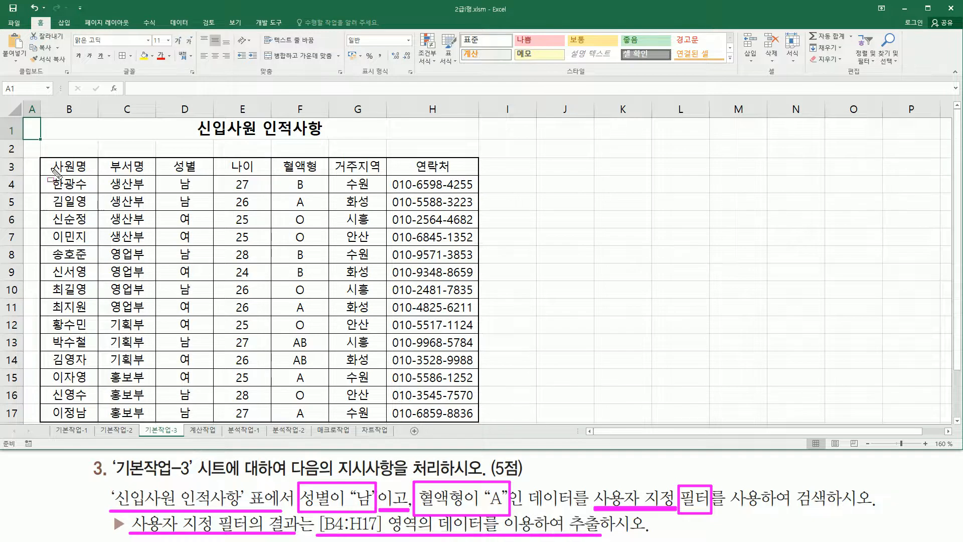
{"action": "mouse_move", "coordinate": [43, 175]}
{"action": "left_mouse_down"}
{"action": "mouse_move", "coordinate": [391, 386]}
{"action": "mouse_move", "coordinate": [474, 421]}
{"action": "left_mouse_up"}
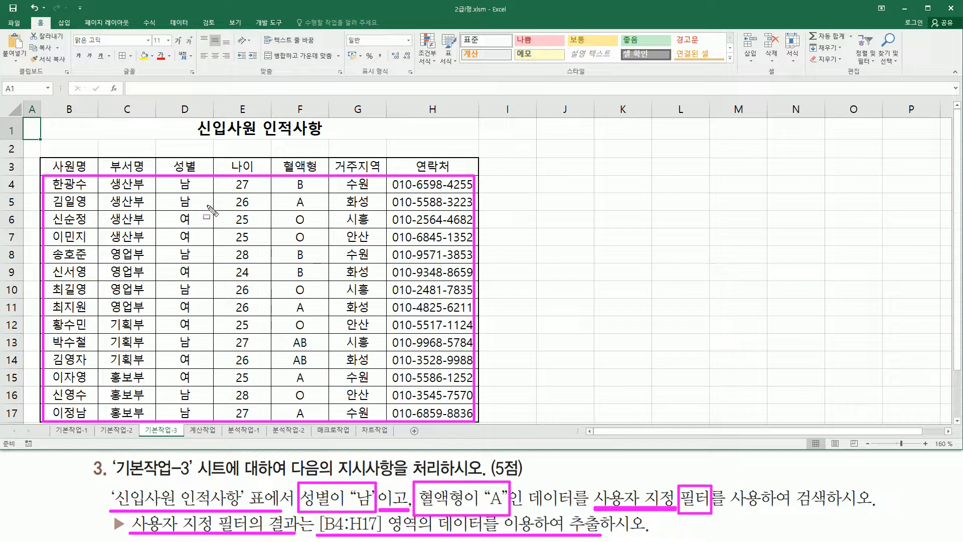
{"action": "key", "text": "Escape"}
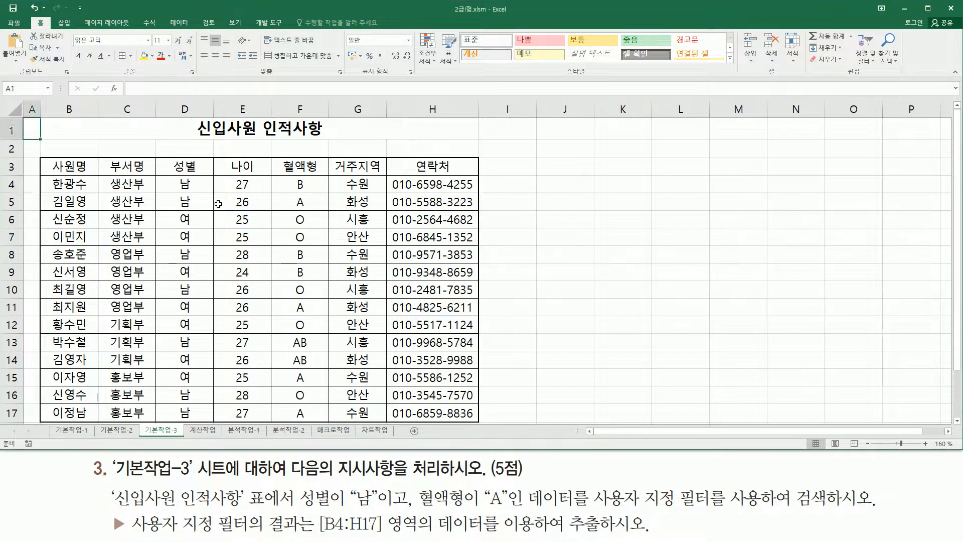
{"action": "left_click", "coordinate": [235, 203]}
{"action": "left_click", "coordinate": [173, 236]}
{"action": "left_click", "coordinate": [143, 268]}
{"action": "left_click", "coordinate": [264, 305]}
{"action": "left_click", "coordinate": [323, 305]}
{"action": "left_click", "coordinate": [340, 232]}
{"action": "left_click", "coordinate": [256, 225]}
{"action": "left_click", "coordinate": [202, 294]}
{"action": "left_click", "coordinate": [291, 275]}
{"action": "left_click", "coordinate": [221, 221]}
Step: Turn on the filter (필터) for the '신입사원 인적사항' table on the '기본작업-3' sheet
{"action": "left_click", "coordinate": [187, 224]}
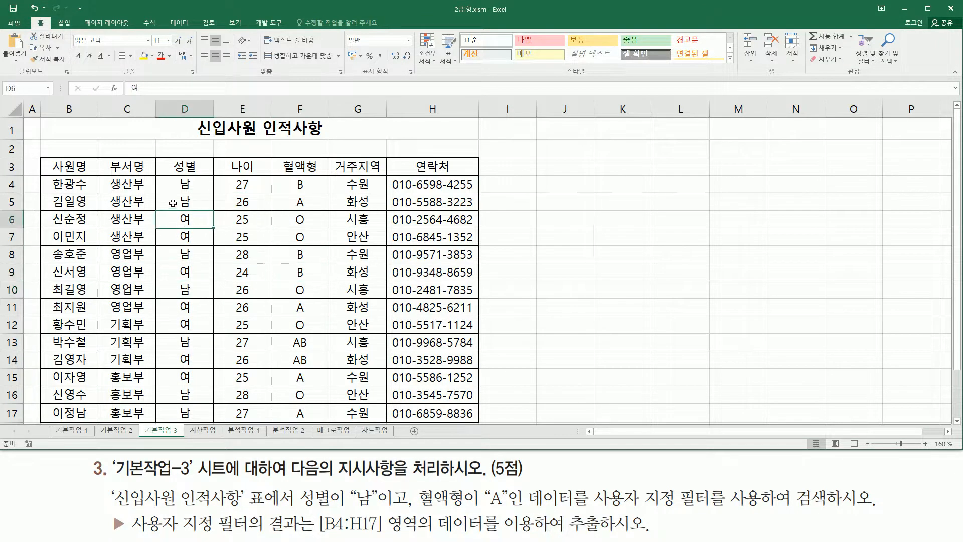
{"action": "left_click", "coordinate": [178, 23]}
{"action": "left_click_drag", "start_coordinate": [161, 16], "coordinate": [199, 26]}
{"action": "left_click_drag", "start_coordinate": [315, 77], "coordinate": [372, 77]}
{"action": "left_click_drag", "start_coordinate": [329, 31], "coordinate": [350, 60]}
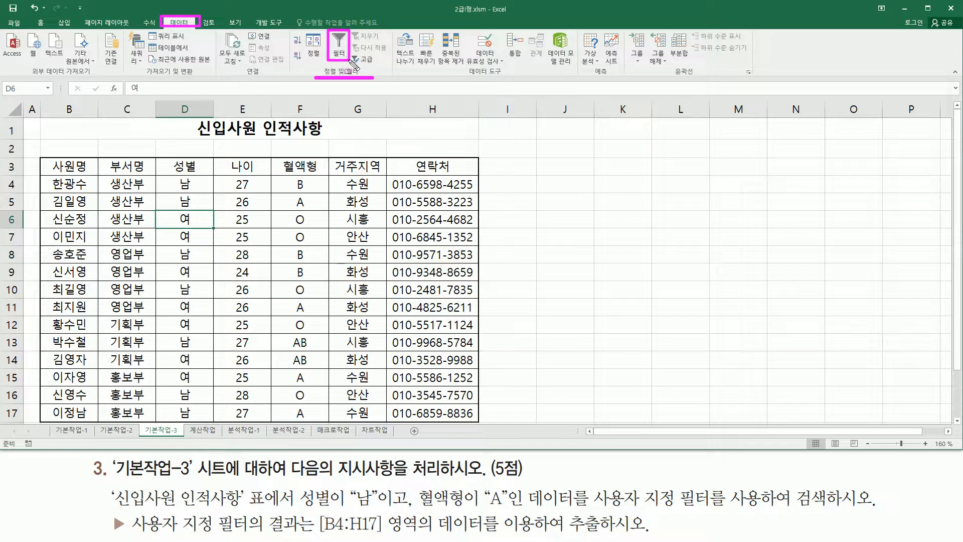
{"action": "key", "text": "Escape"}
{"action": "left_click", "coordinate": [339, 45]}
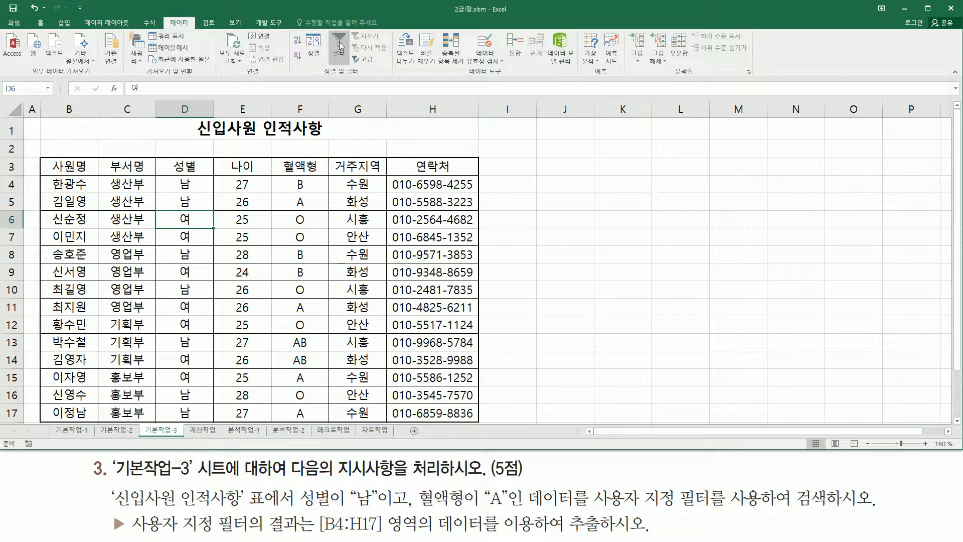
{"action": "mouse_move", "coordinate": [46, 156]}
{"action": "left_mouse_down"}
{"action": "mouse_move", "coordinate": [314, 181]}
{"action": "mouse_move", "coordinate": [494, 187]}
{"action": "mouse_move", "coordinate": [489, 179]}
{"action": "left_mouse_up"}
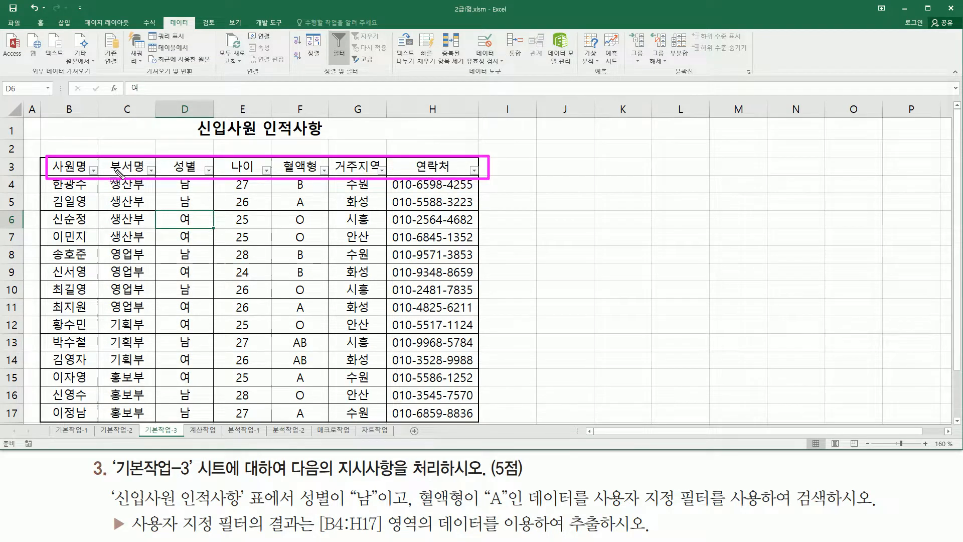
Step: Open the custom text filter (사용자 지정 필터) for the 성별 column
{"action": "mouse_move", "coordinate": [300, 483]}
{"action": "left_mouse_down"}
{"action": "mouse_move", "coordinate": [317, 511]}
{"action": "mouse_move", "coordinate": [382, 516]}
{"action": "left_mouse_up"}
{"action": "left_click_drag", "start_coordinate": [414, 480], "coordinate": [513, 513]}
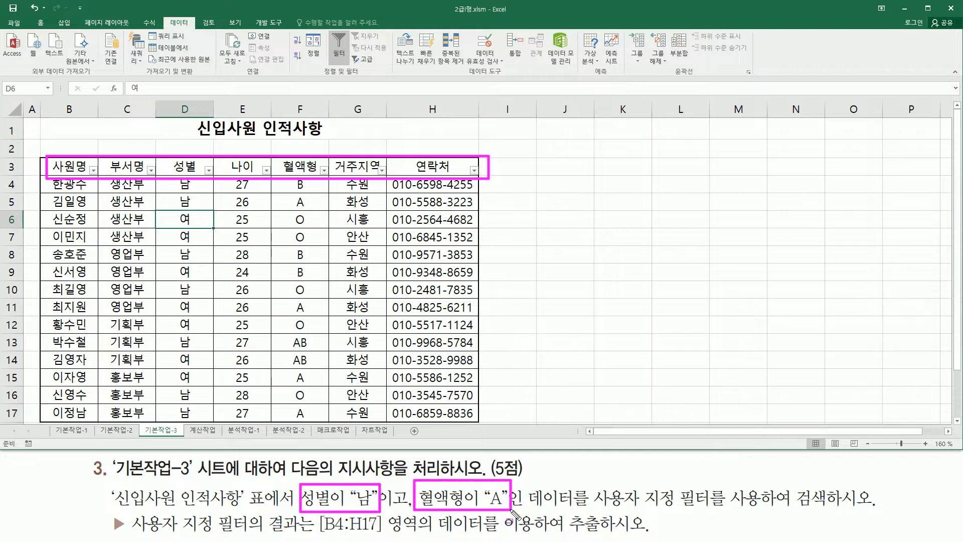
{"action": "left_click_drag", "start_coordinate": [201, 164], "coordinate": [216, 179]}
{"action": "key", "text": "Escape"}
{"action": "left_click", "coordinate": [209, 170]}
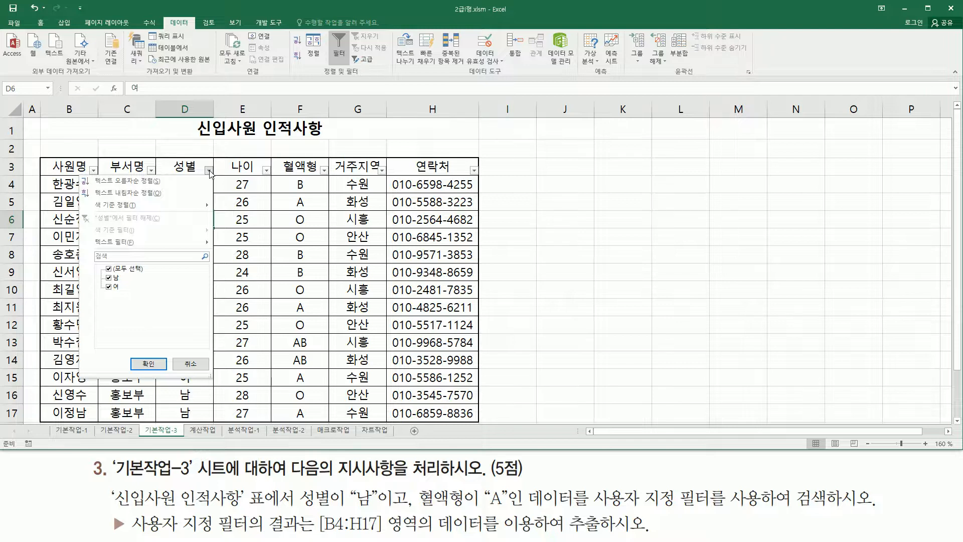
{"action": "mouse_move", "coordinate": [164, 241]}
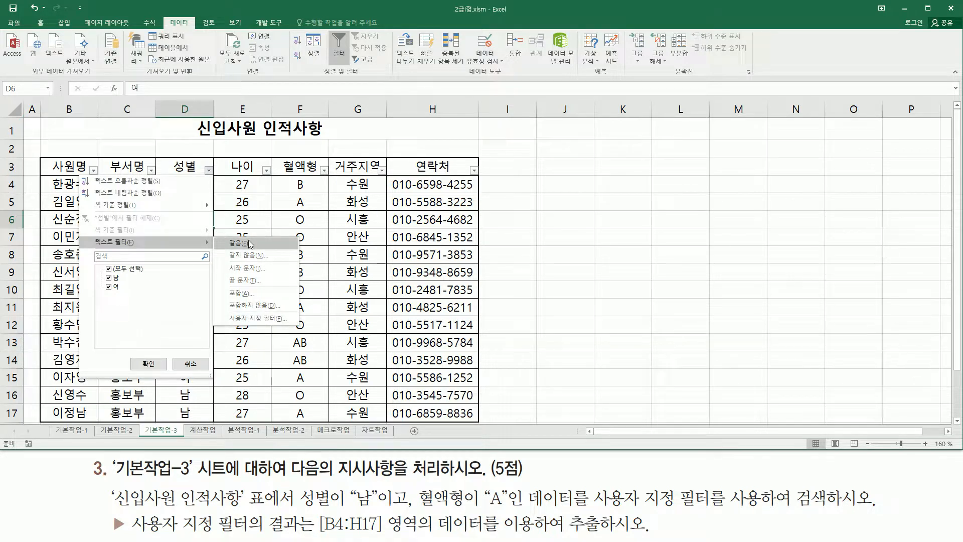
{"action": "left_click", "coordinate": [254, 320]}
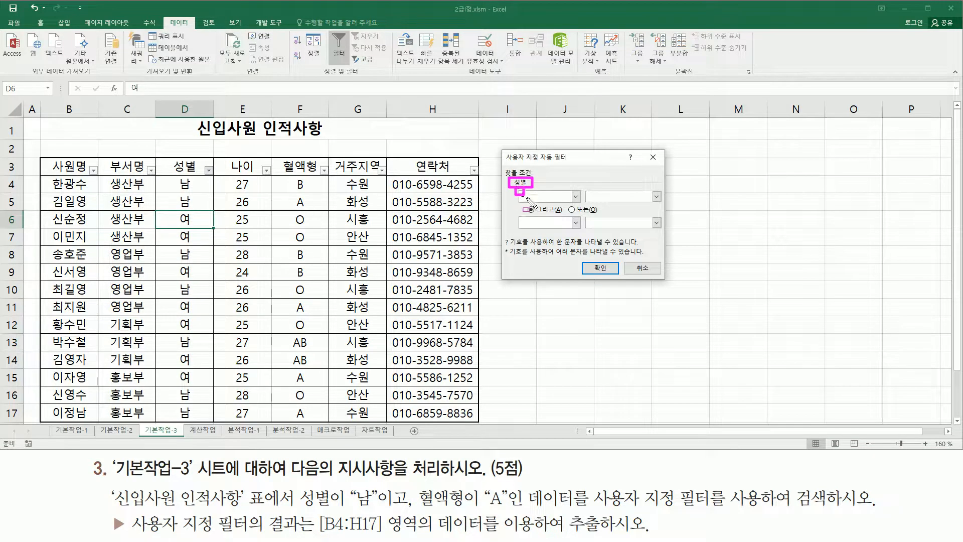
{"action": "left_click", "coordinate": [590, 197]}
{"action": "left_click_drag", "start_coordinate": [587, 197], "coordinate": [608, 195]}
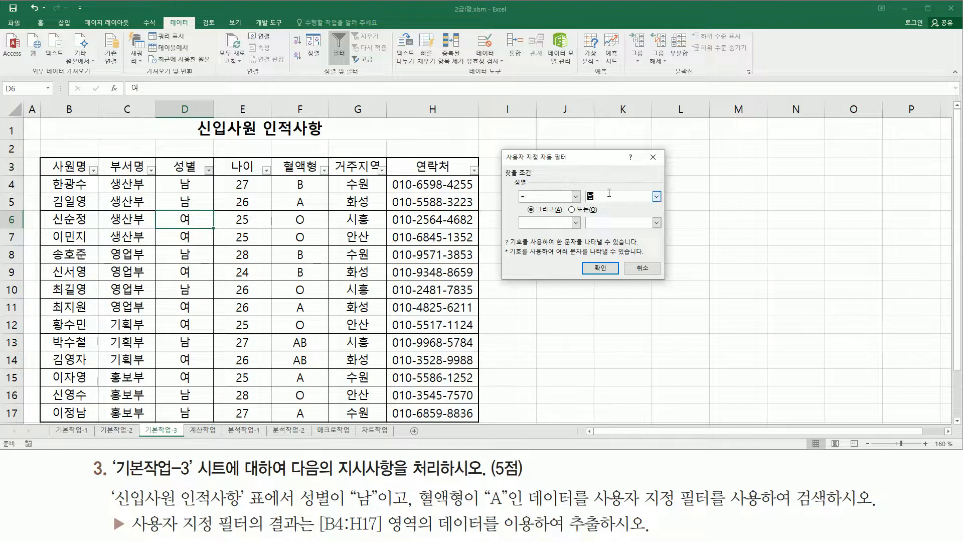
{"action": "key", "text": "BackSpace"}
{"action": "left_click", "coordinate": [657, 197]}
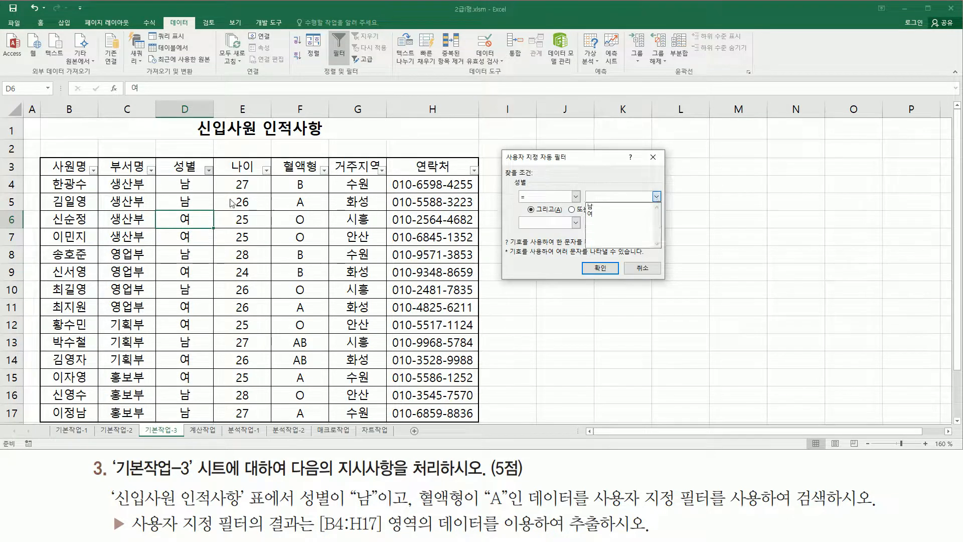
{"action": "mouse_move", "coordinate": [169, 178]}
{"action": "left_mouse_down"}
{"action": "mouse_move", "coordinate": [173, 299]}
{"action": "mouse_move", "coordinate": [196, 421]}
{"action": "left_mouse_up"}
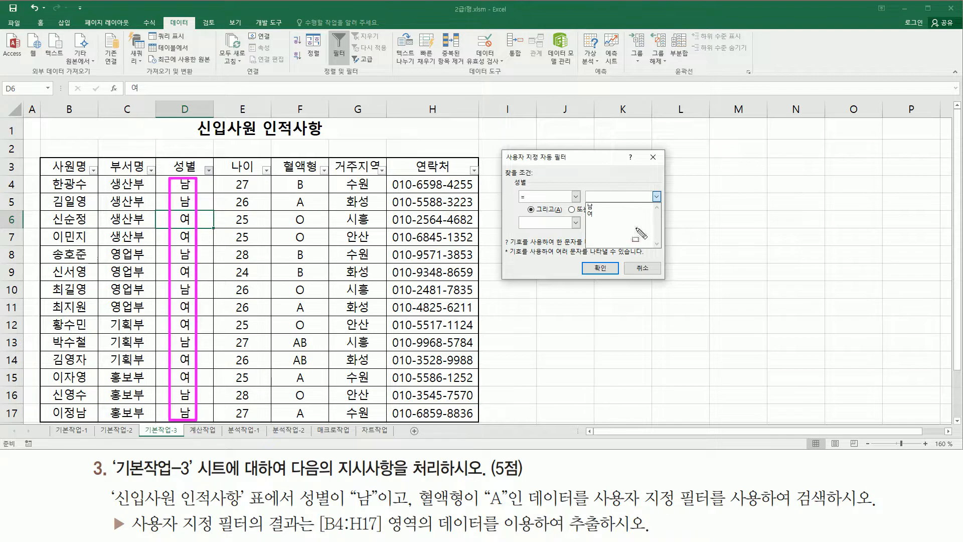
{"action": "left_click_drag", "start_coordinate": [584, 202], "coordinate": [607, 227]}
{"action": "key", "text": "Escape"}
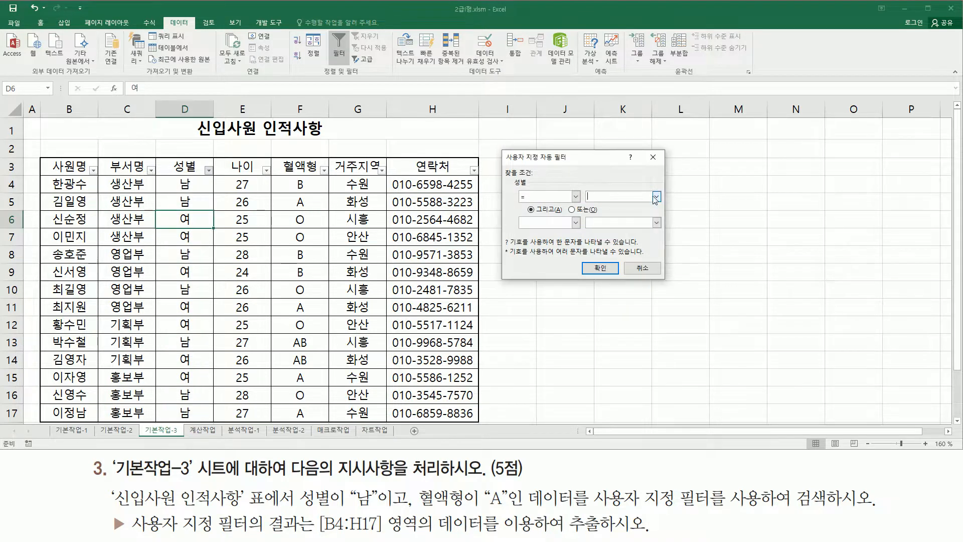
Step: Set the 성별 filter condition to = 남 and apply it to the table
{"action": "left_click", "coordinate": [656, 197]}
{"action": "left_click", "coordinate": [591, 209]}
{"action": "left_click_drag", "start_coordinate": [580, 253], "coordinate": [619, 282]}
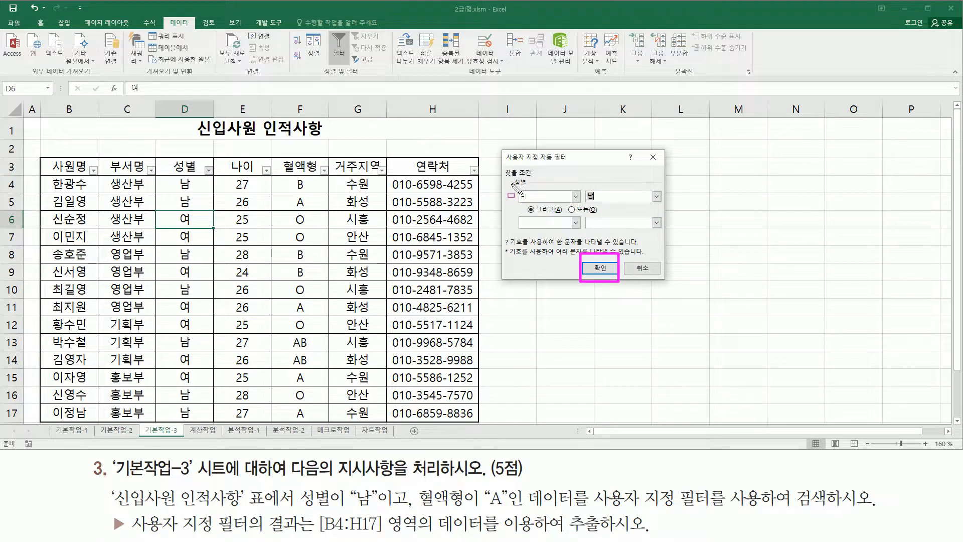
{"action": "left_click_drag", "start_coordinate": [509, 176], "coordinate": [624, 203]}
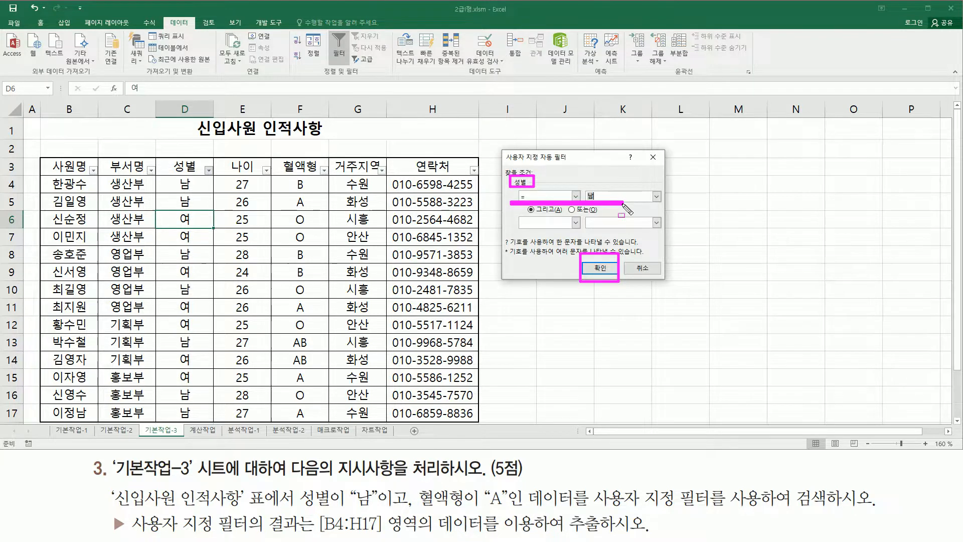
{"action": "key", "text": "Escape"}
{"action": "left_click", "coordinate": [592, 271]}
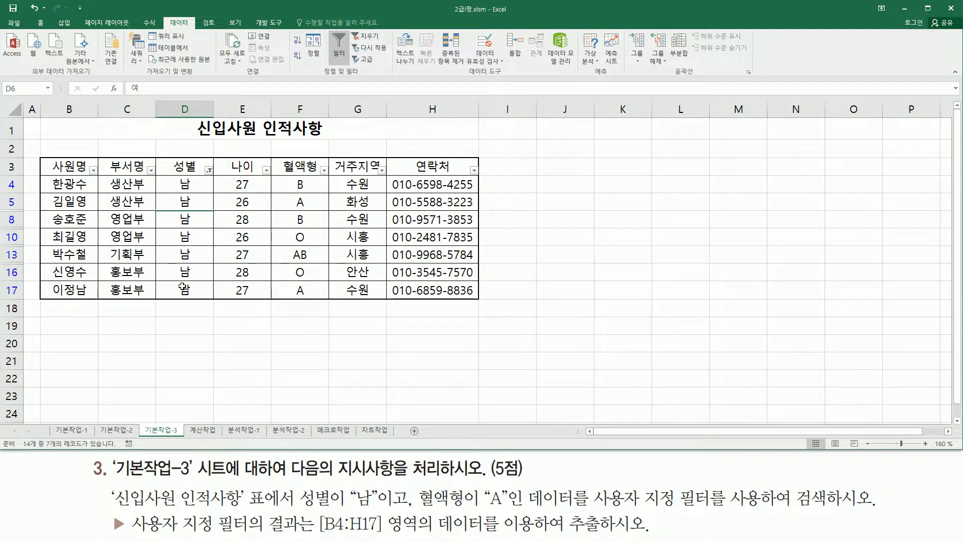
Step: Open the custom text filter for the 혈액형 column with the equals (같음) condition
{"action": "mouse_move", "coordinate": [415, 506]}
{"action": "left_mouse_down"}
{"action": "mouse_move", "coordinate": [517, 507]}
{"action": "mouse_move", "coordinate": [516, 488]}
{"action": "left_mouse_up"}
{"action": "left_click_drag", "start_coordinate": [316, 165], "coordinate": [332, 178]}
{"action": "key", "text": "Escape"}
{"action": "left_click", "coordinate": [325, 170]}
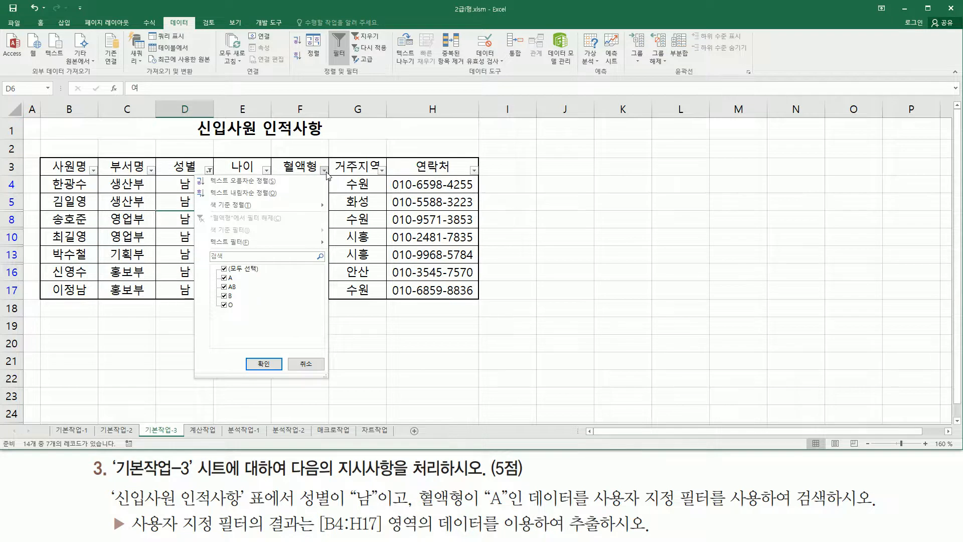
{"action": "mouse_move", "coordinate": [275, 242]}
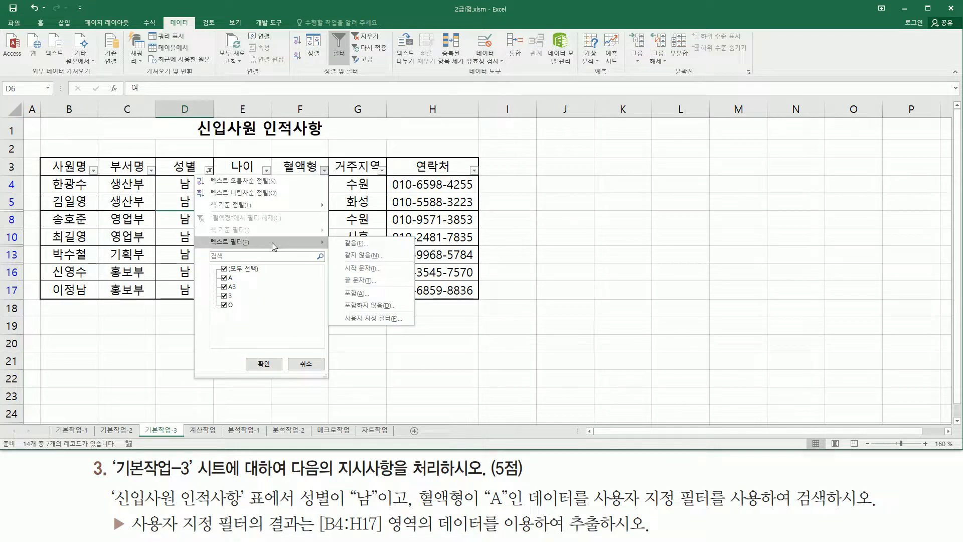
{"action": "left_click", "coordinate": [360, 244]}
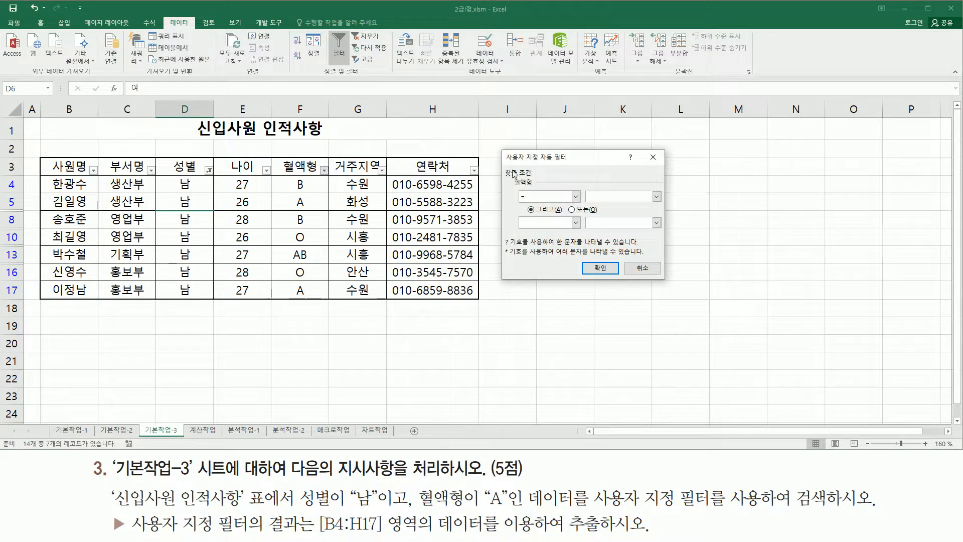
{"action": "left_click_drag", "start_coordinate": [503, 146], "coordinate": [578, 163]}
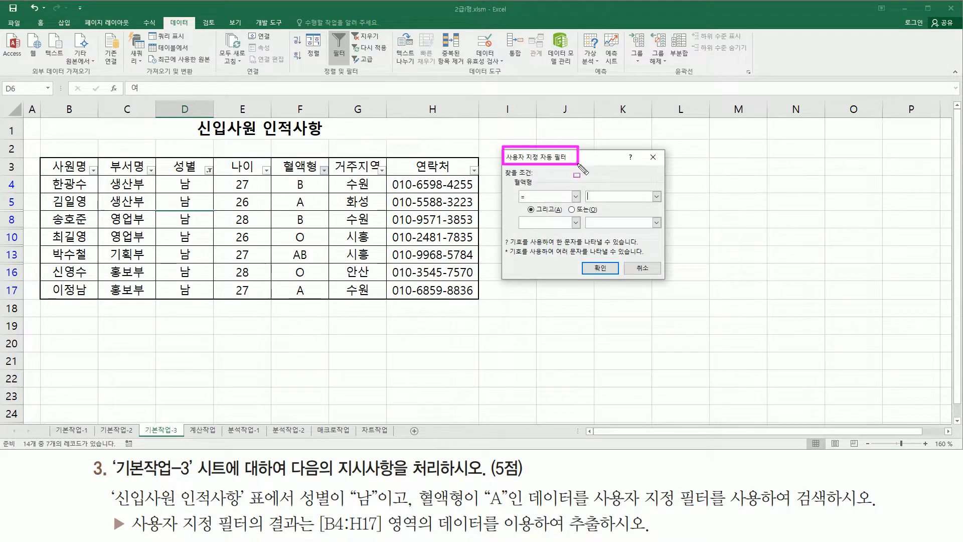
{"action": "mouse_move", "coordinate": [503, 147]}
{"action": "left_mouse_down"}
{"action": "mouse_move", "coordinate": [613, 219]}
{"action": "mouse_move", "coordinate": [673, 290]}
{"action": "left_mouse_up"}
{"action": "mouse_move", "coordinate": [517, 188]}
{"action": "left_mouse_down"}
{"action": "mouse_move", "coordinate": [534, 203]}
{"action": "mouse_move", "coordinate": [532, 186]}
{"action": "mouse_move", "coordinate": [540, 188]}
{"action": "left_mouse_up"}
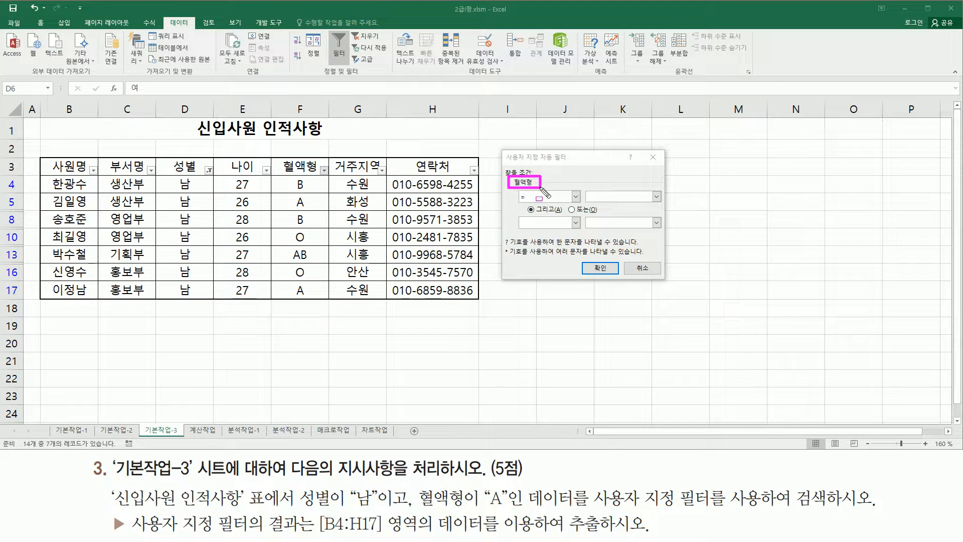
Step: Set the 혈액형 filter condition to = A and apply it to the table
{"action": "left_click", "coordinate": [656, 197]}
{"action": "left_click", "coordinate": [627, 210]}
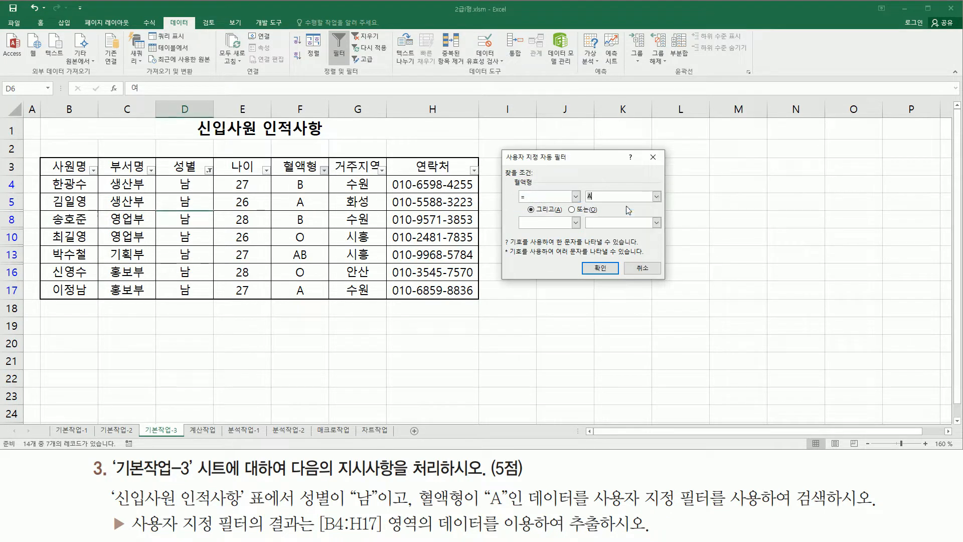
{"action": "left_click_drag", "start_coordinate": [507, 185], "coordinate": [623, 206]}
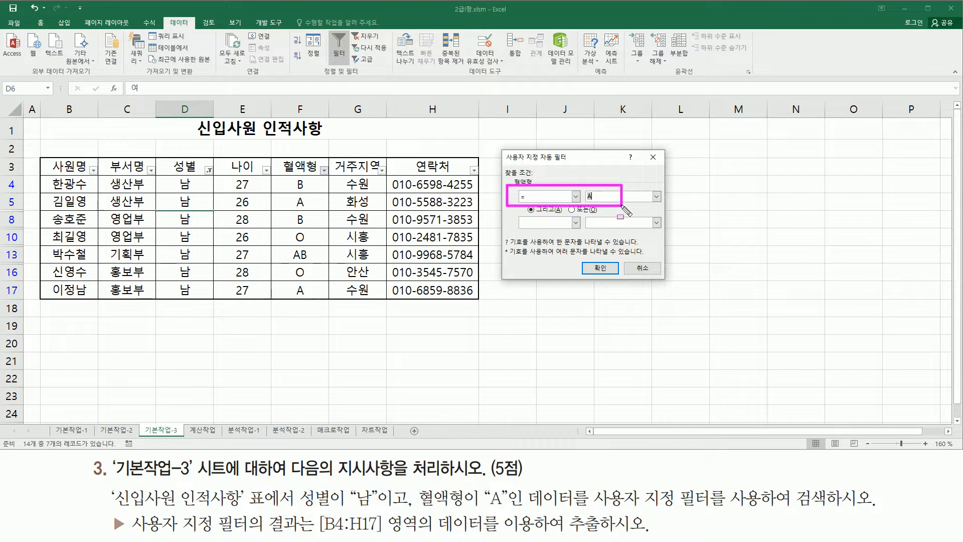
{"action": "left_click_drag", "start_coordinate": [582, 256], "coordinate": [613, 279]}
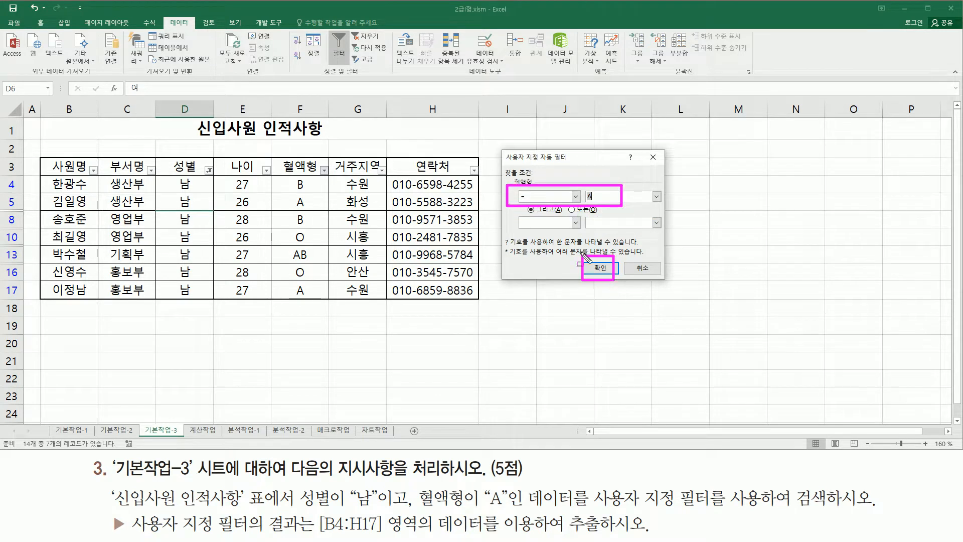
{"action": "key", "text": "Escape"}
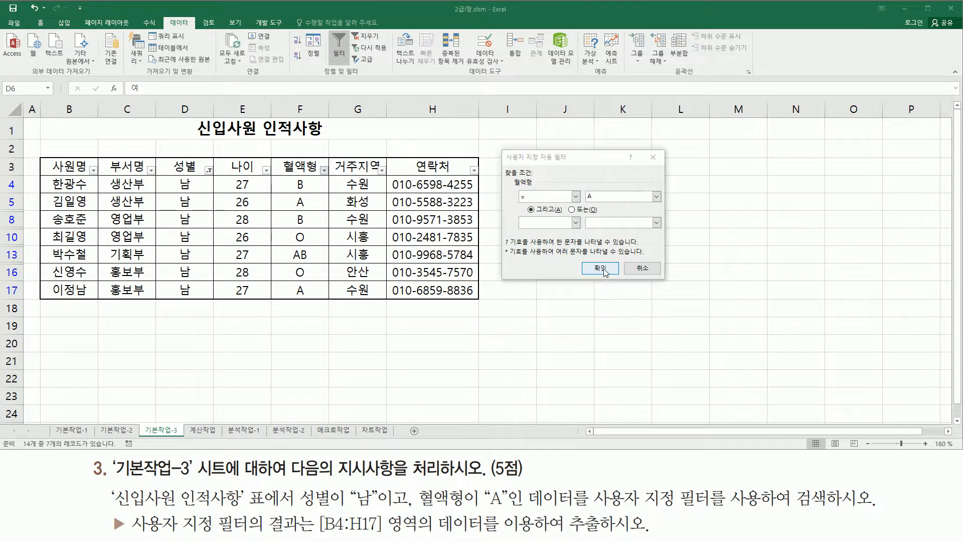
{"action": "left_click", "coordinate": [603, 269]}
Step: Check the filtered 성별 and 혈액형 columns of the '신입사원 인적사항' table against the custom filter conditions in the task
{"action": "key", "text": "ctrl+shift+d"}
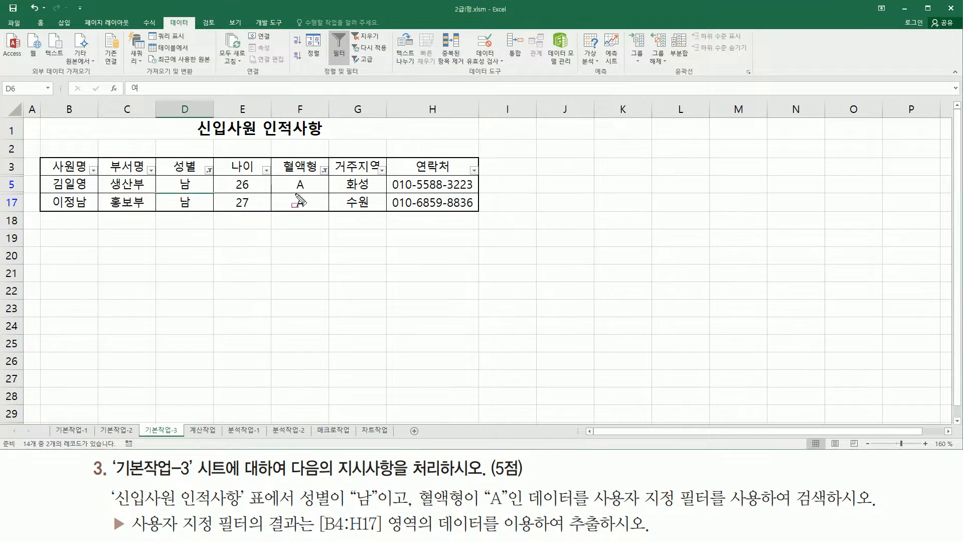
{"action": "left_click_drag", "start_coordinate": [293, 174], "coordinate": [315, 213]}
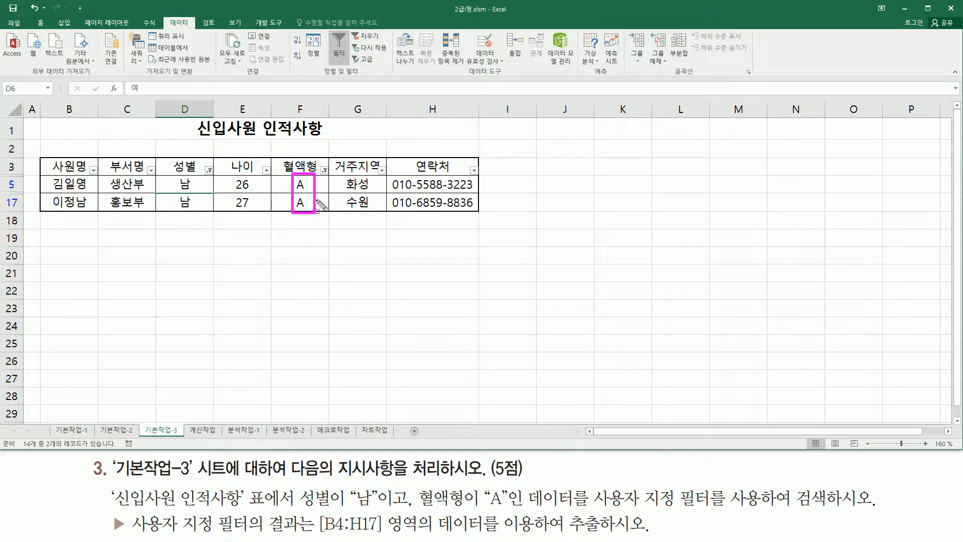
{"action": "key", "text": "Escape"}
{"action": "key", "text": "ctrl+shift+d"}
{"action": "mouse_move", "coordinate": [166, 155]}
{"action": "left_mouse_down"}
{"action": "mouse_move", "coordinate": [187, 173]}
{"action": "mouse_move", "coordinate": [219, 179]}
{"action": "left_mouse_up"}
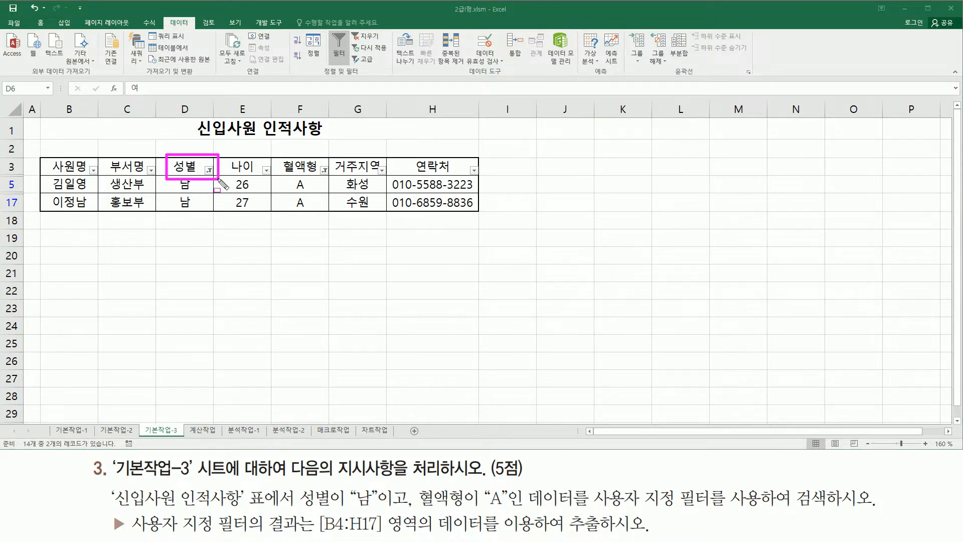
{"action": "left_click_drag", "start_coordinate": [275, 154], "coordinate": [336, 179]}
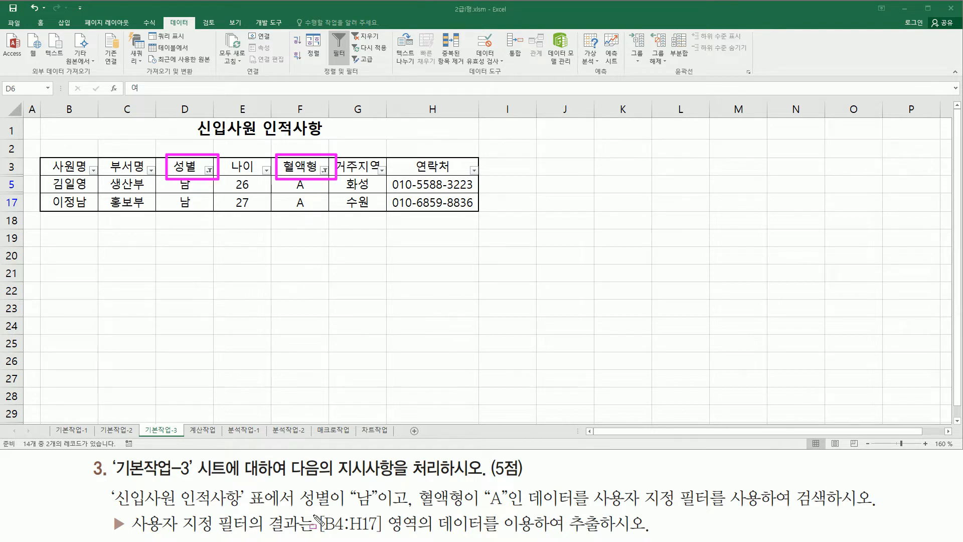
{"action": "left_click_drag", "start_coordinate": [296, 511], "coordinate": [511, 509]}
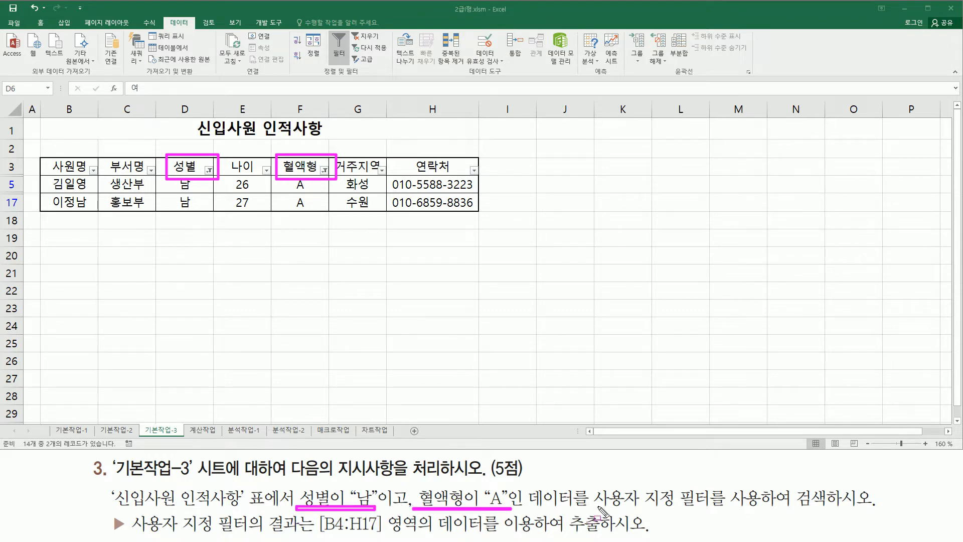
{"action": "left_click_drag", "start_coordinate": [590, 507], "coordinate": [719, 507]}
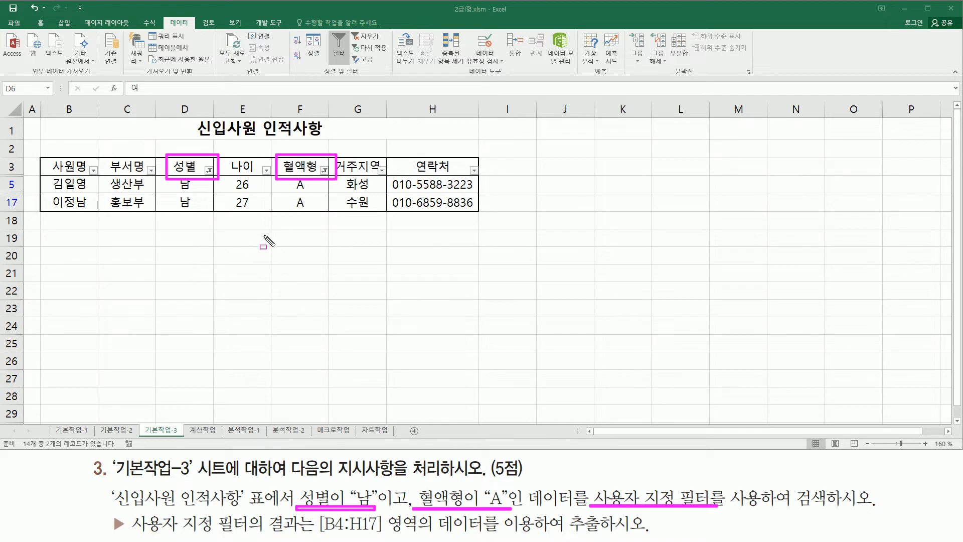
{"action": "key", "text": "Escape"}
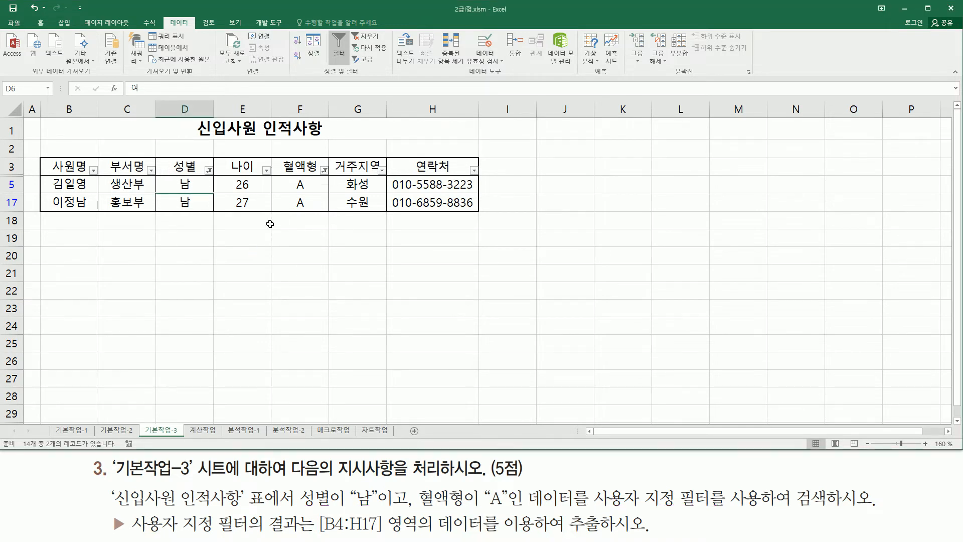